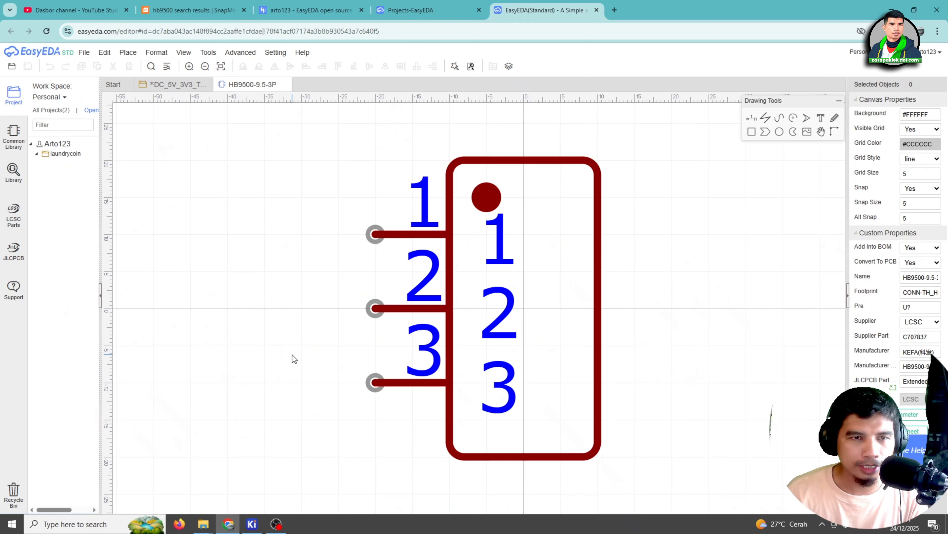
# Search the library's footprints for HB9500 and open CONN-TH_HB9500SS-9.5-3P for editing
pyautogui.click(14, 174)
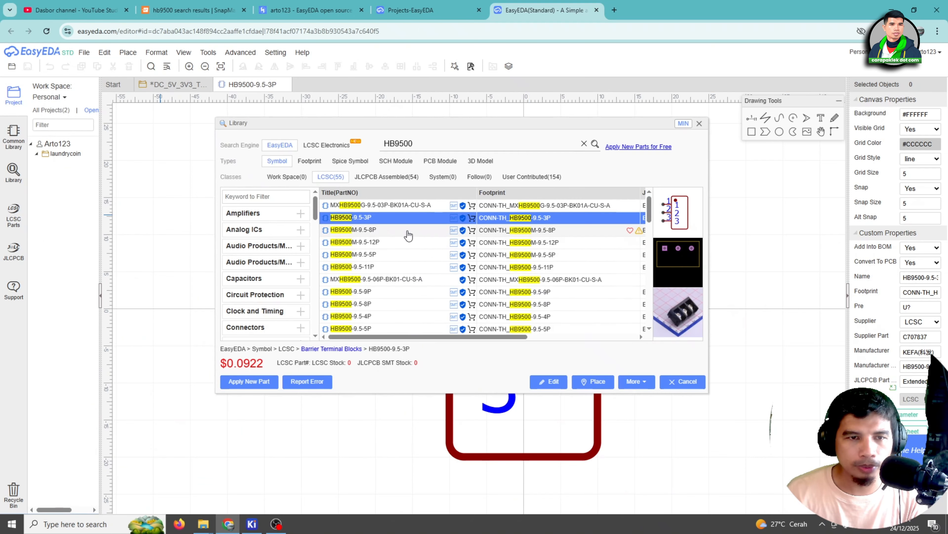
pyautogui.click(312, 166)
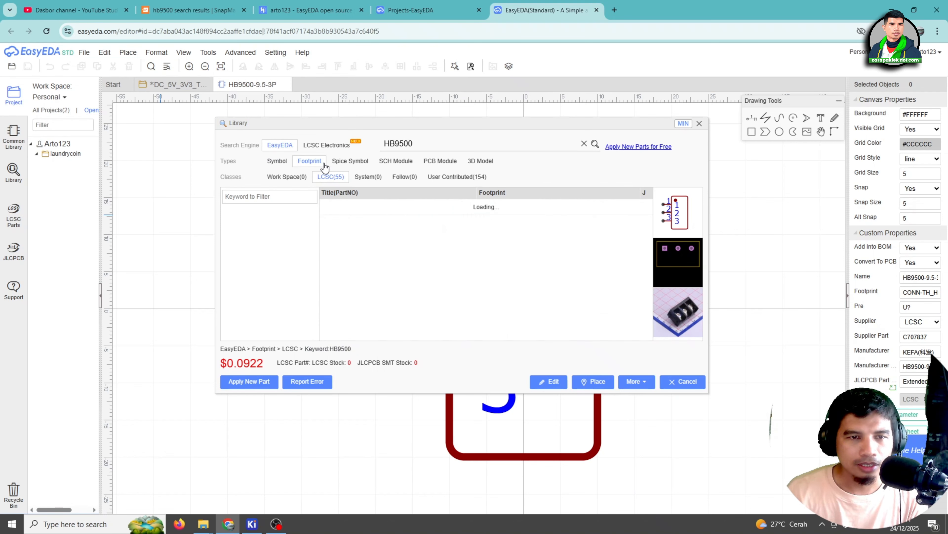
pyautogui.click(595, 144)
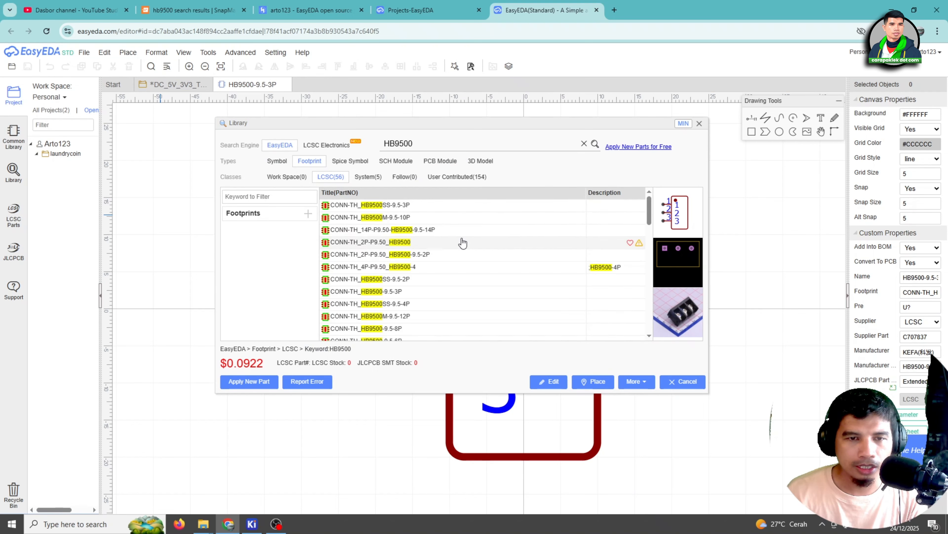
pyautogui.click(424, 211)
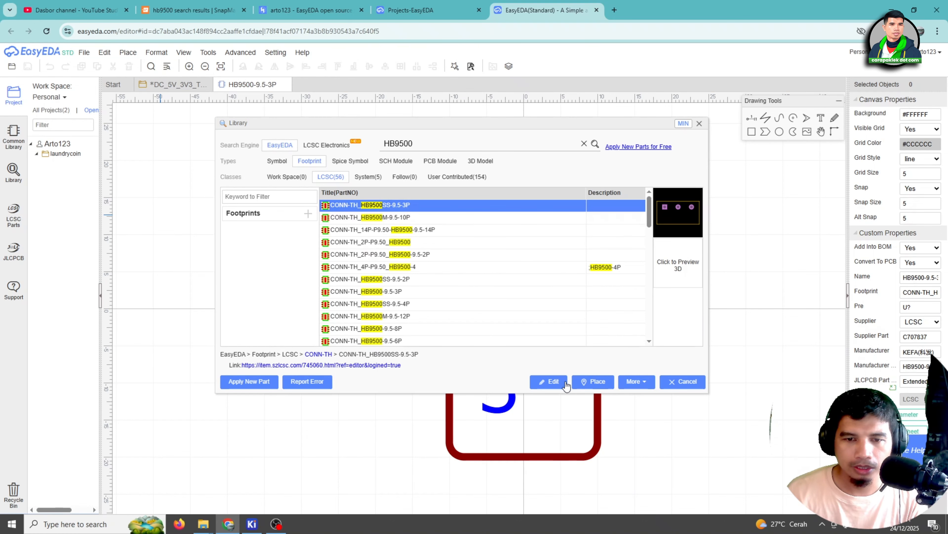
pyautogui.click(550, 380)
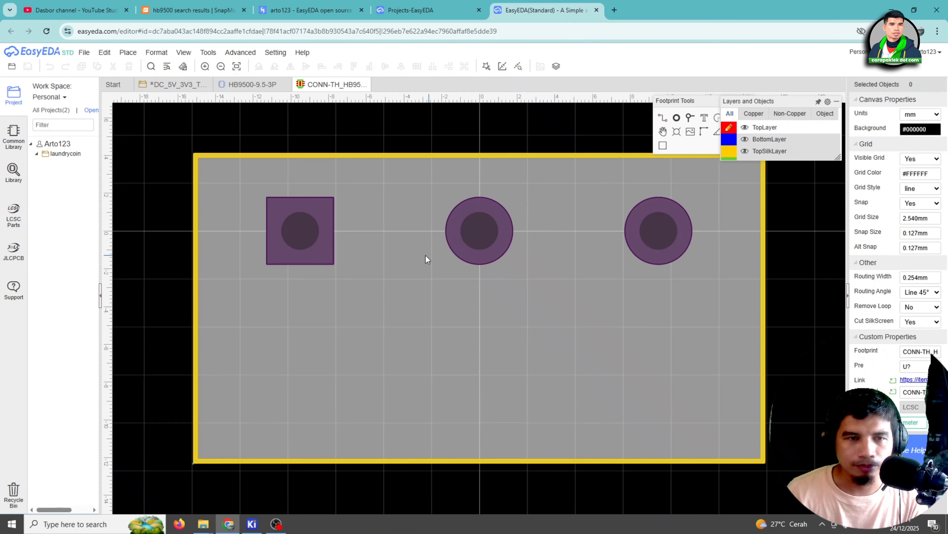
# Export the three-pin HB9500SS footprint as an EasyEDA file and its 3D model as OBJ
pyautogui.scroll(-3, 423, 259)
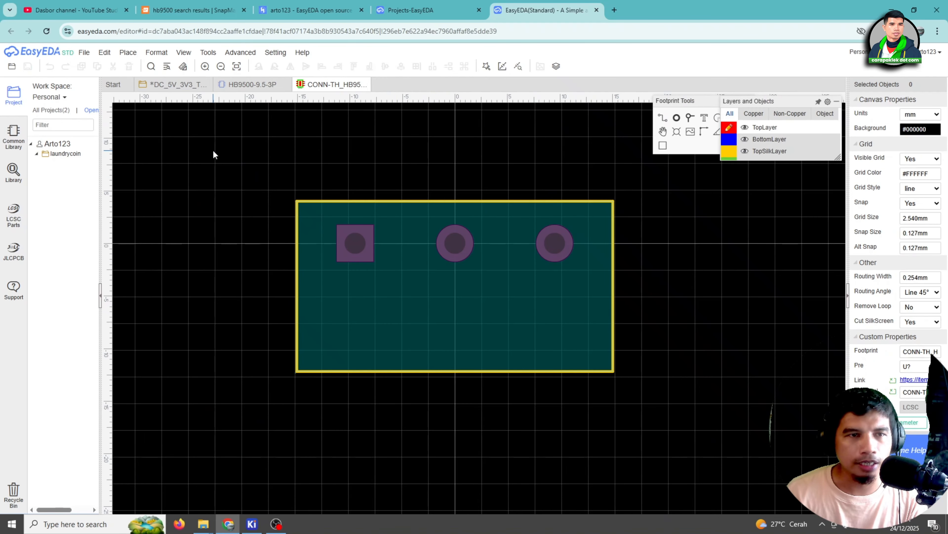
pyautogui.click(84, 52)
pyautogui.moveTo(98, 134)
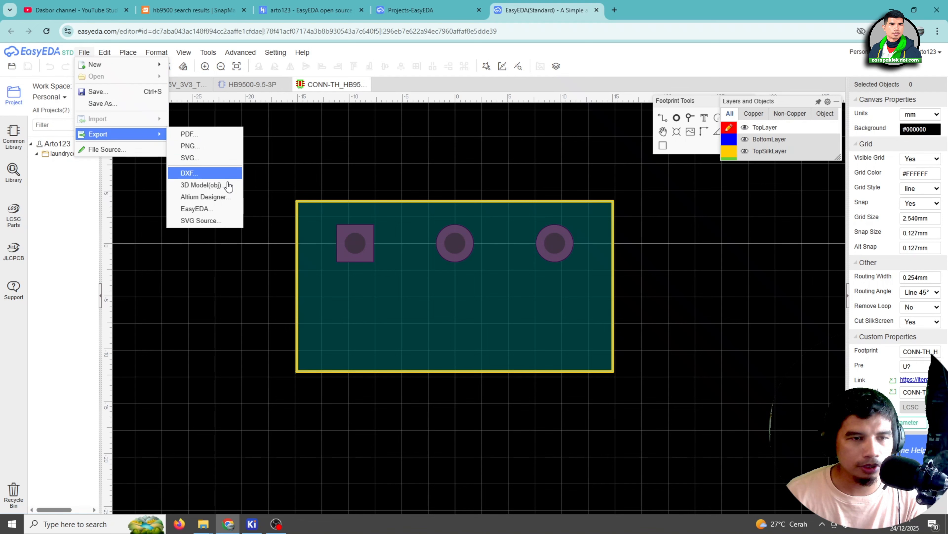
pyautogui.click(215, 214)
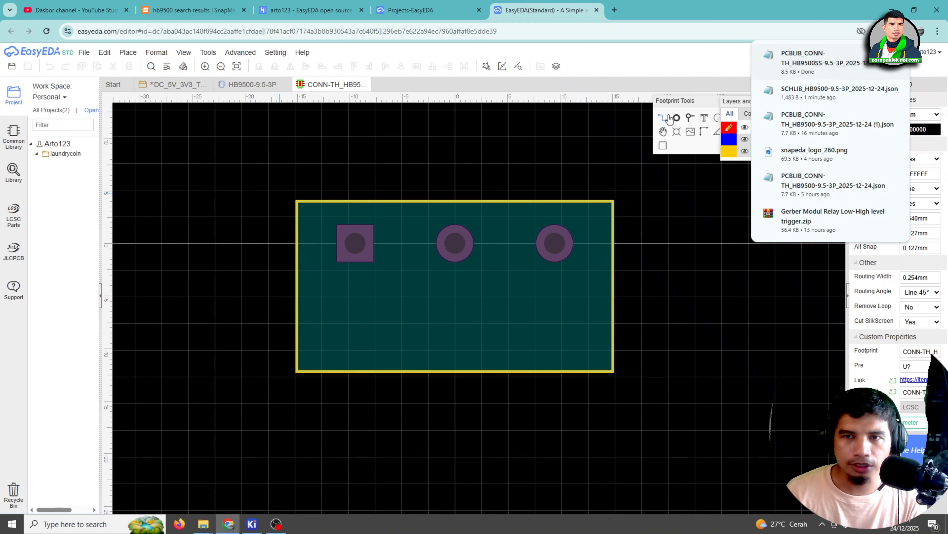
pyautogui.click(367, 171)
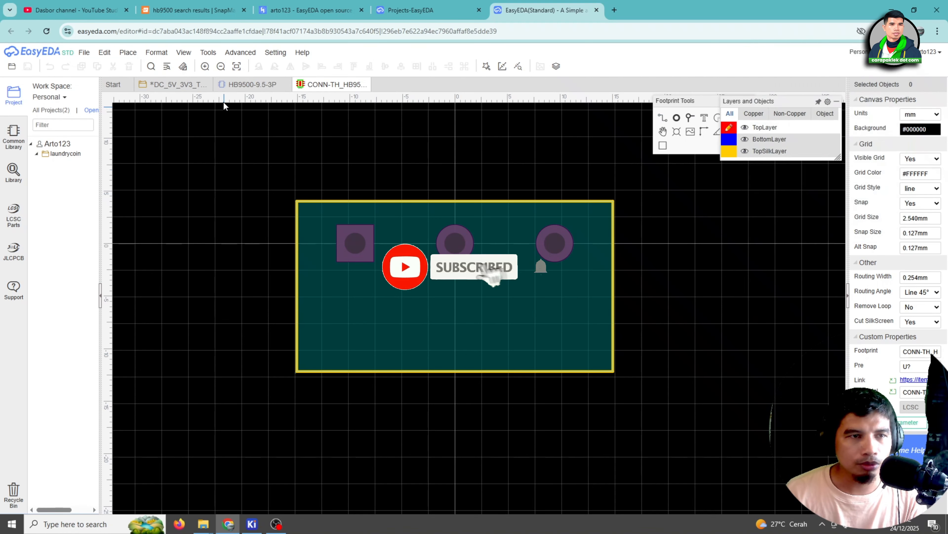
pyautogui.click(84, 53)
pyautogui.moveTo(99, 132)
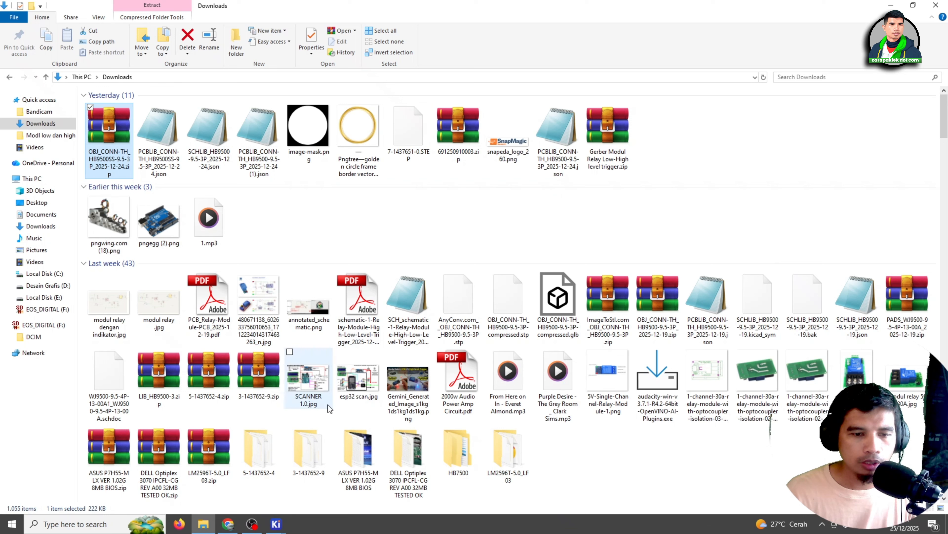
pyautogui.click(278, 532)
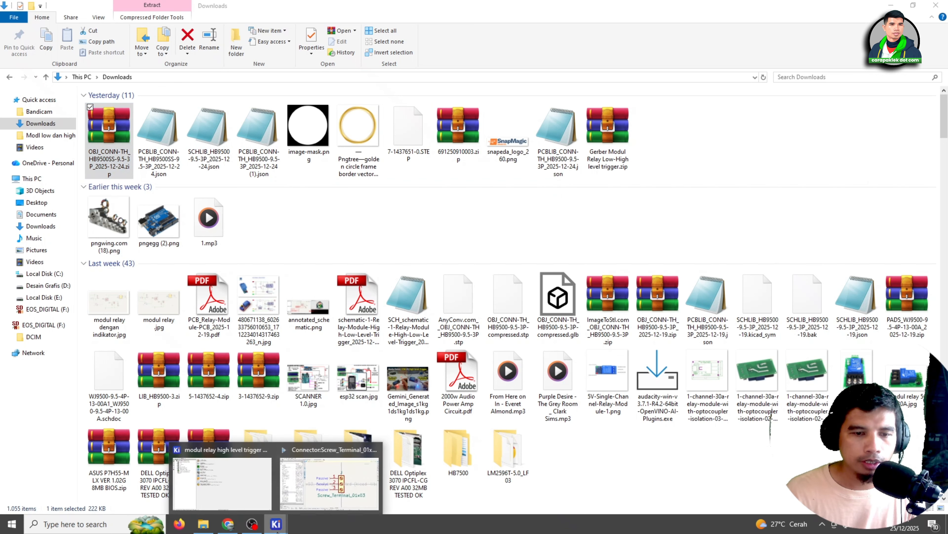
pyautogui.click(622, 42)
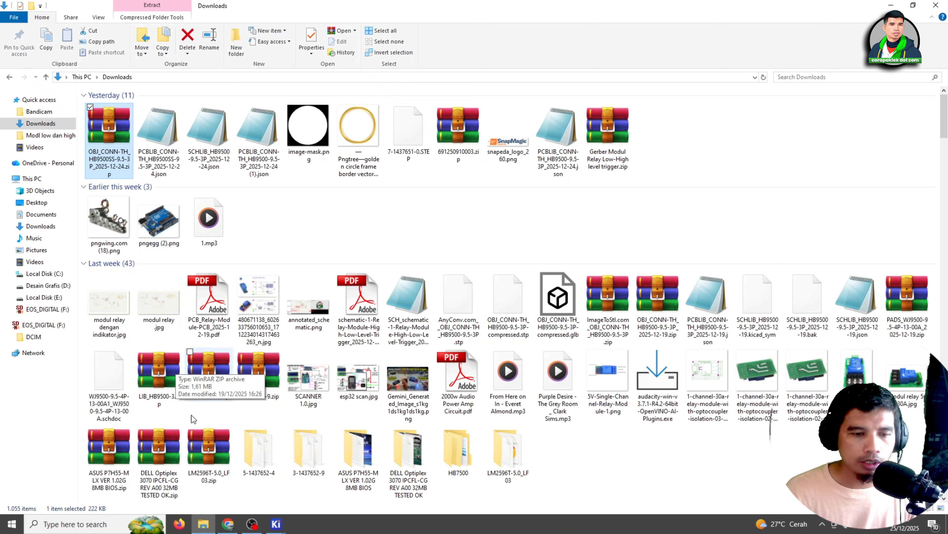
pyautogui.click(228, 522)
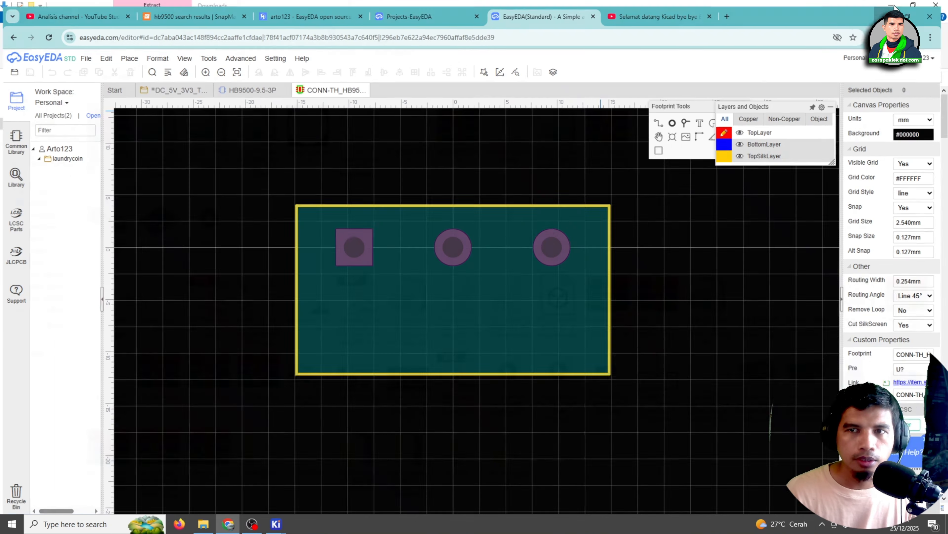
pyautogui.click(890, 10)
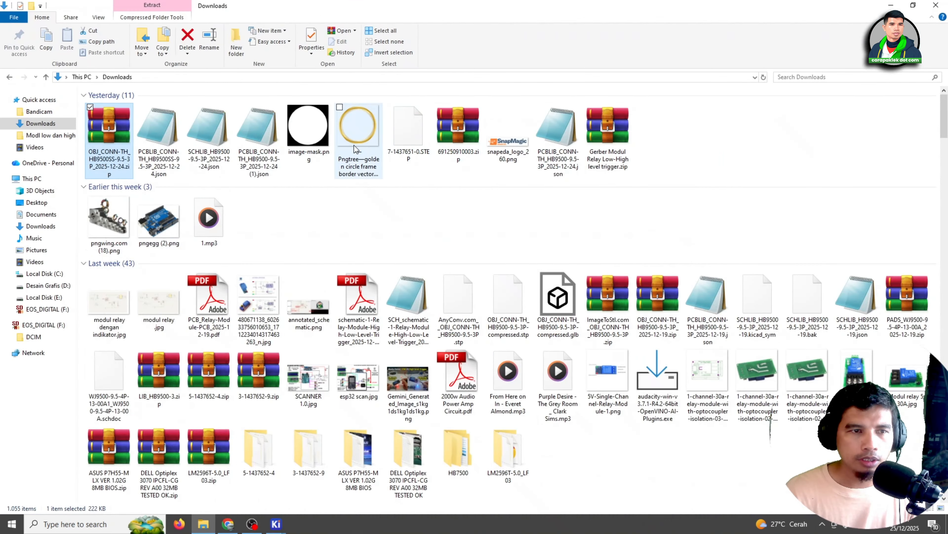
pyautogui.click(276, 523)
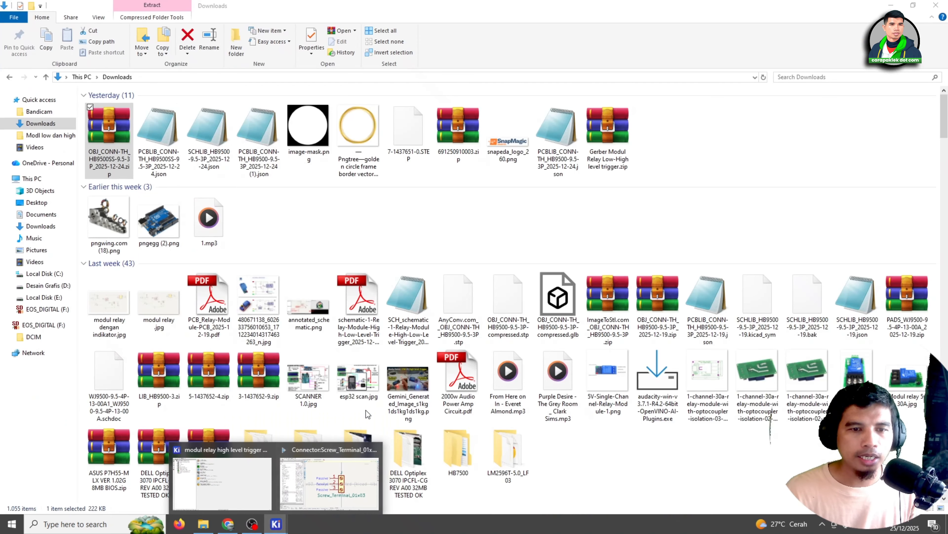
pyautogui.click(728, 120)
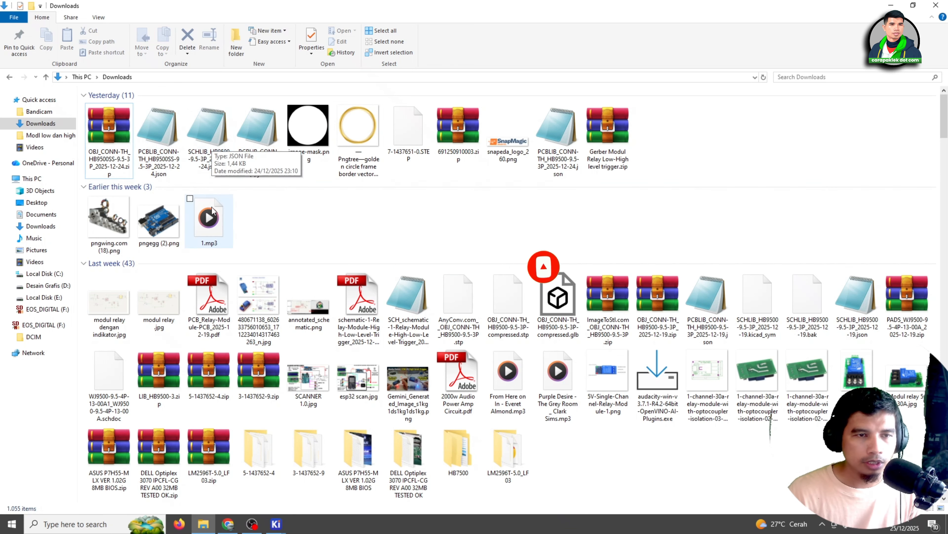
# Switch to the KiCad Symbol Editor and examine the Screw_Terminal_01x03 symbol
pyautogui.click(276, 524)
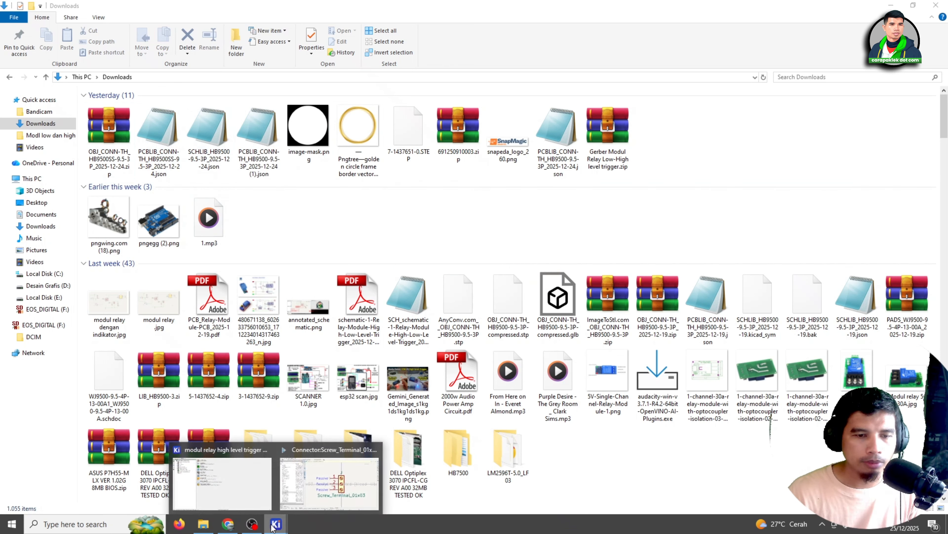
pyautogui.click(316, 495)
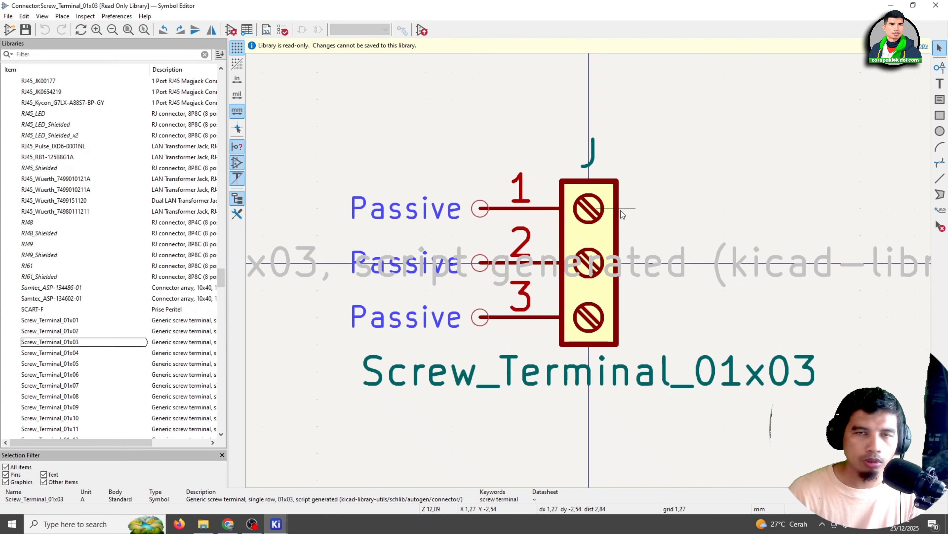
pyautogui.scroll(-3, 598, 190)
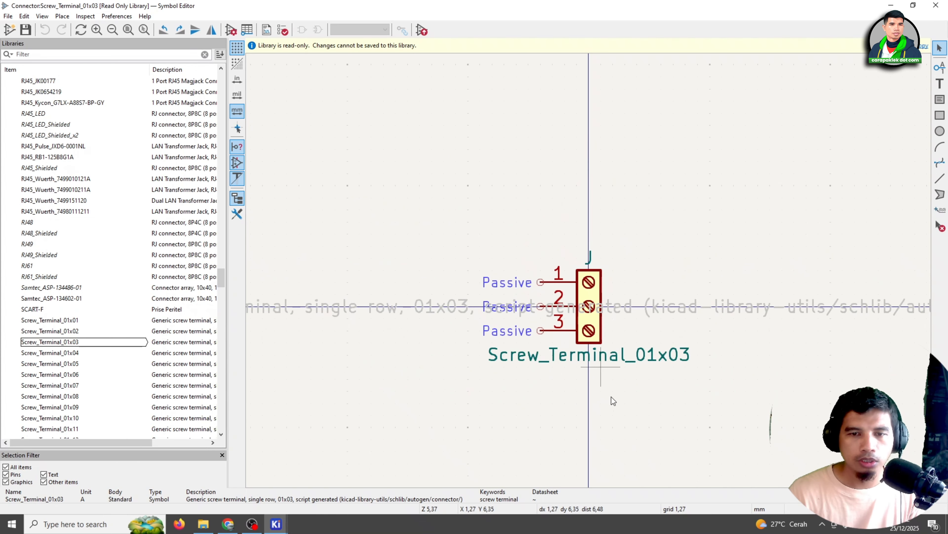
pyautogui.scroll(3, 612, 419)
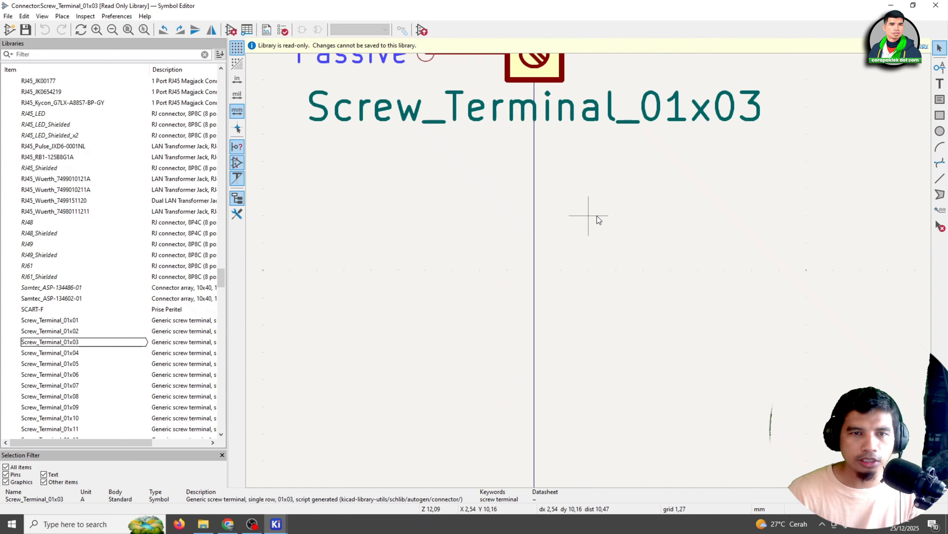
pyautogui.moveTo(597, 216); pyautogui.dragTo(595, 392, button='middle')
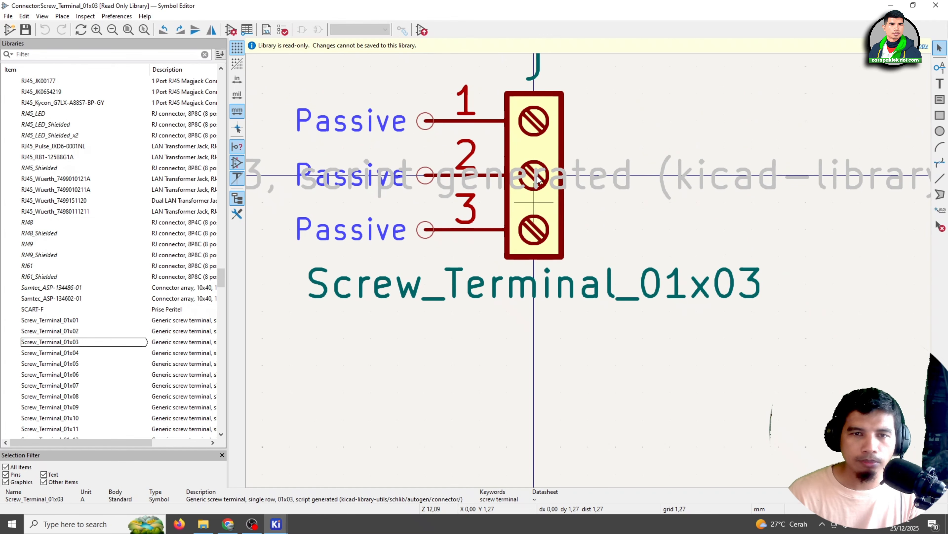
pyautogui.moveTo(121, 444)
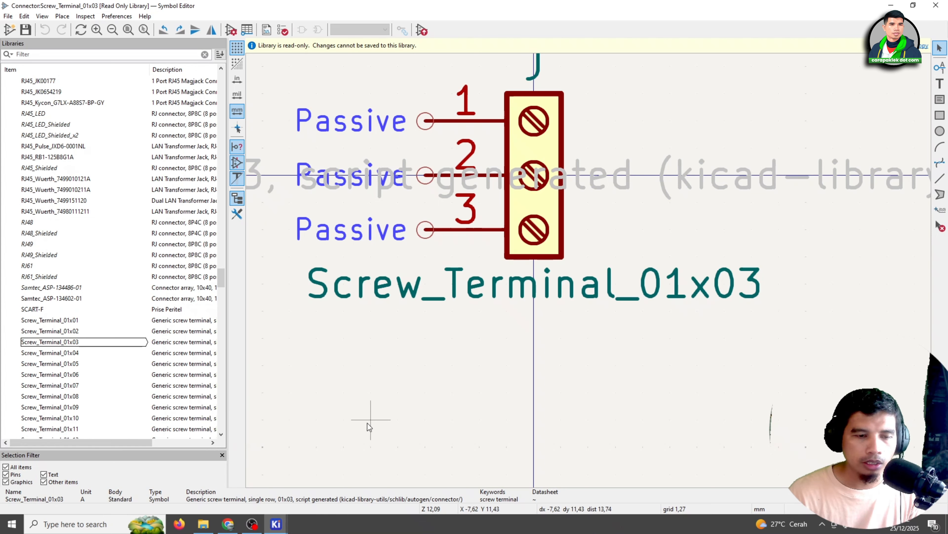
# Clear away the open windows, look at the KiCad project manager and return to the Symbol Editor
pyautogui.click(203, 523)
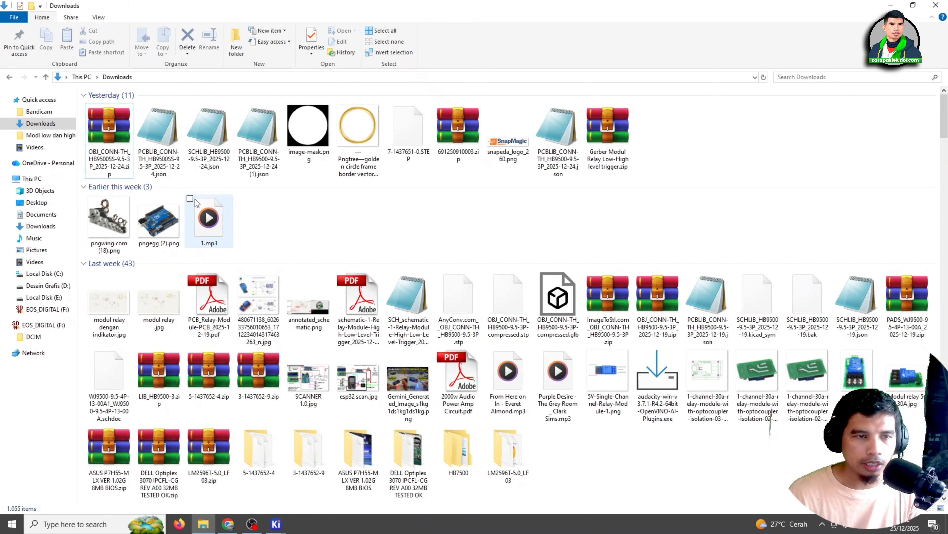
pyautogui.click(892, 5)
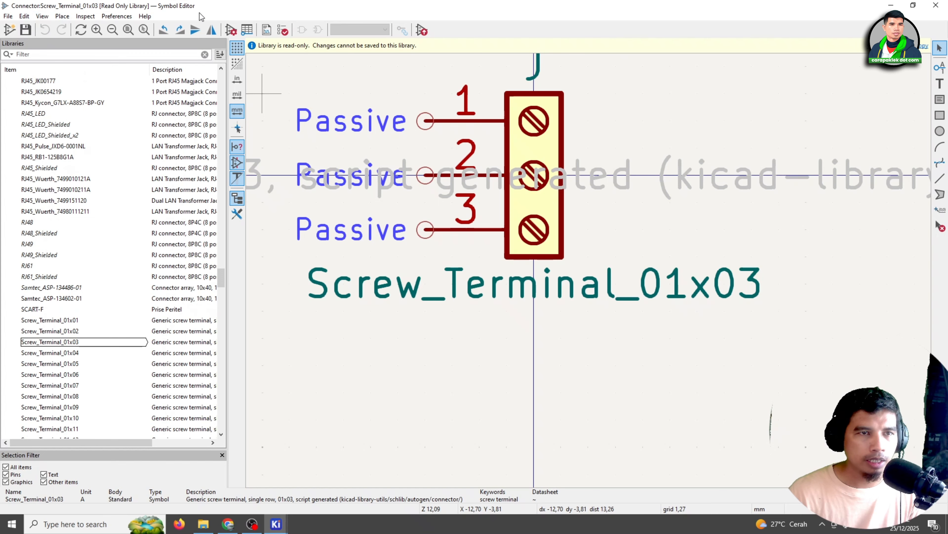
pyautogui.click(892, 6)
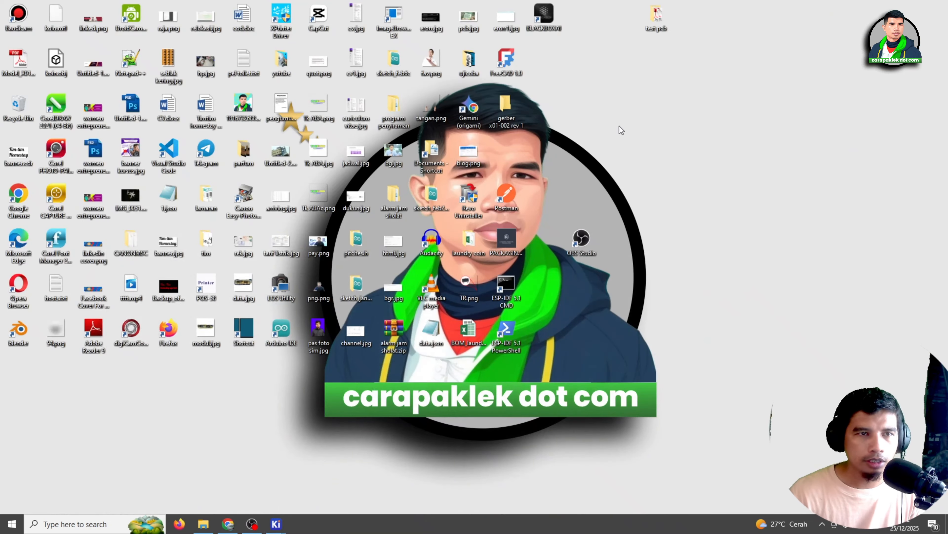
pyautogui.moveTo(276, 523)
pyautogui.click(251, 496)
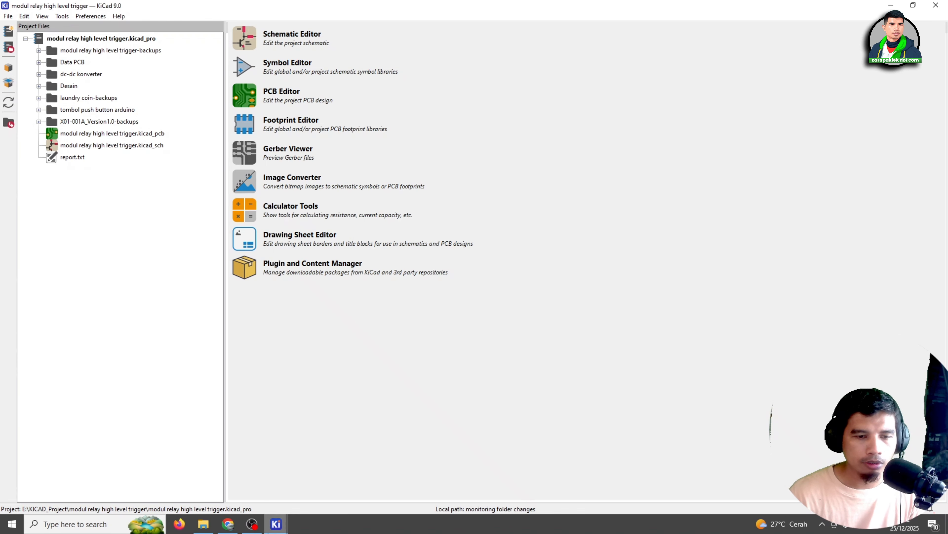
pyautogui.moveTo(277, 523)
pyautogui.click(324, 480)
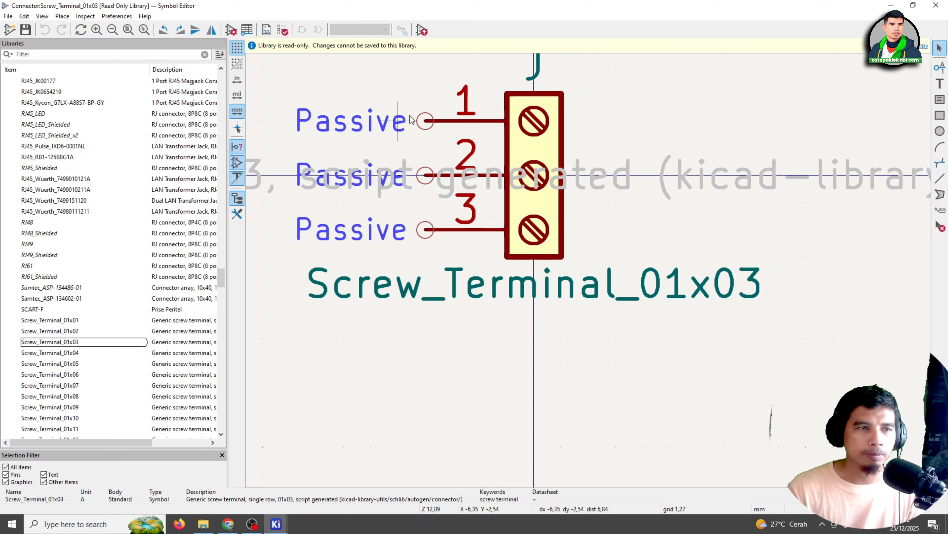
# Start a new symbol library in the Global library table
pyautogui.click(8, 16)
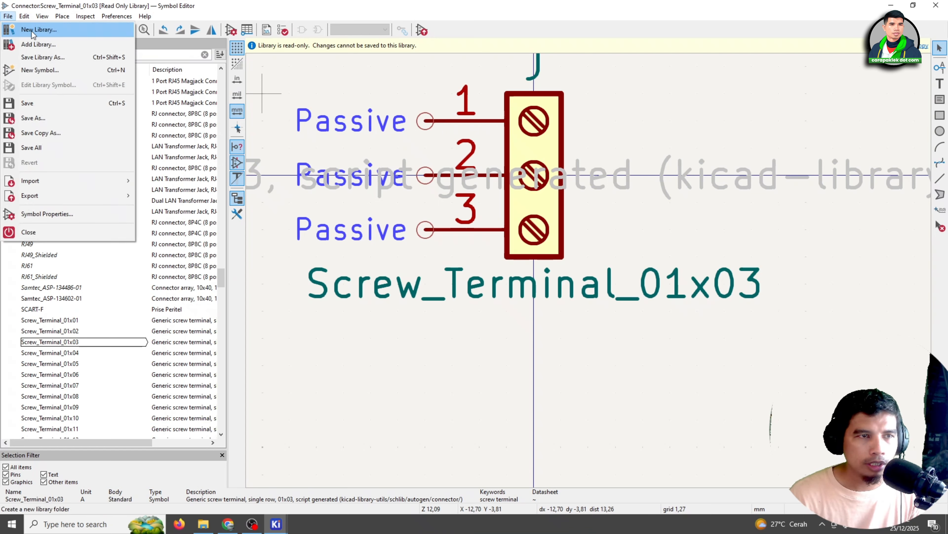
pyautogui.click(34, 30)
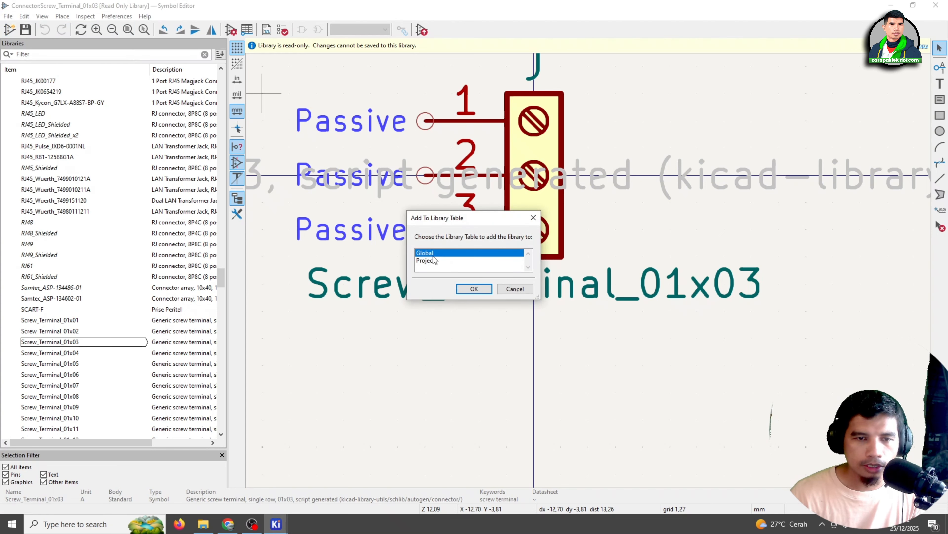
pyautogui.click(478, 290)
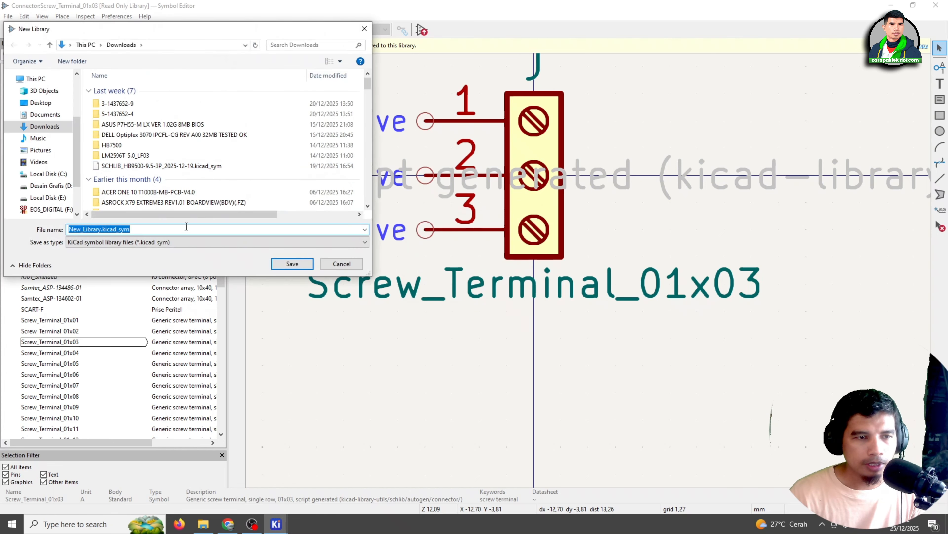
# Save the new symbol library as HB9500 in the KICAD_Project\Library\Symbol folder on Local Disk (E:)
pyautogui.scroll(-2, 59, 153)
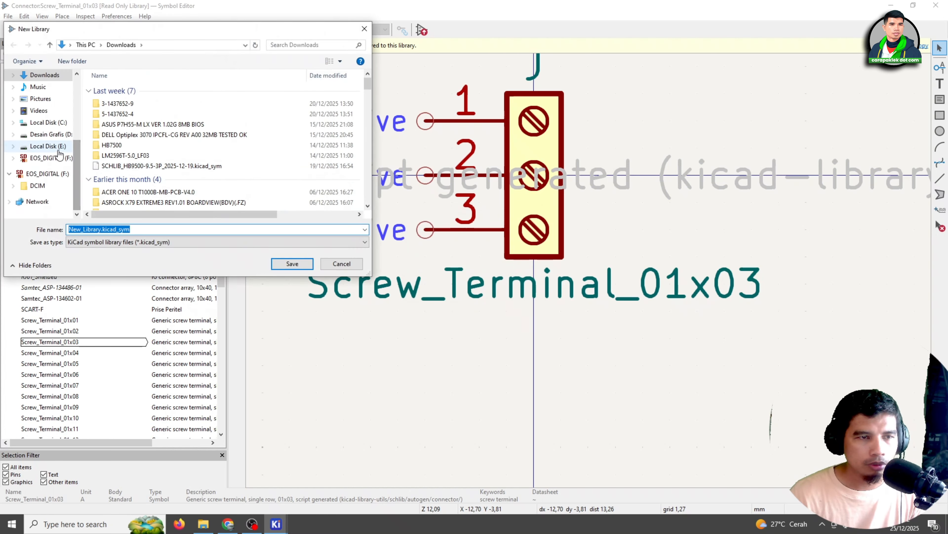
pyautogui.click(48, 146)
pyautogui.scroll(-2, 142, 166)
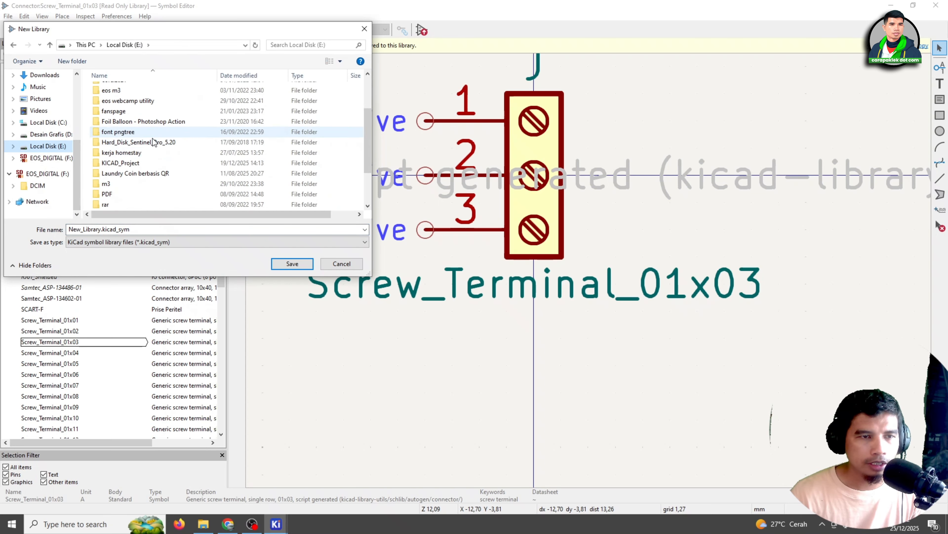
pyautogui.doubleClick(142, 164)
pyautogui.doubleClick(144, 93)
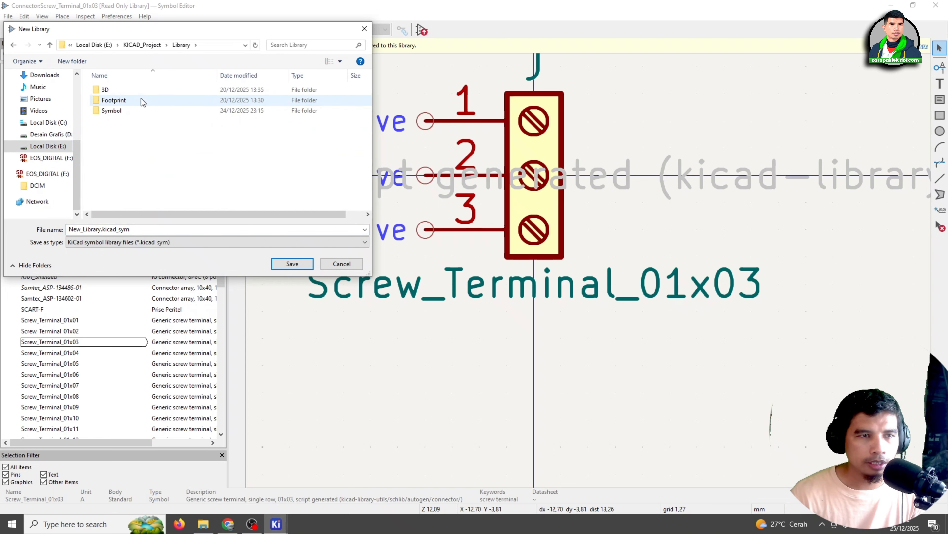
pyautogui.doubleClick(131, 111)
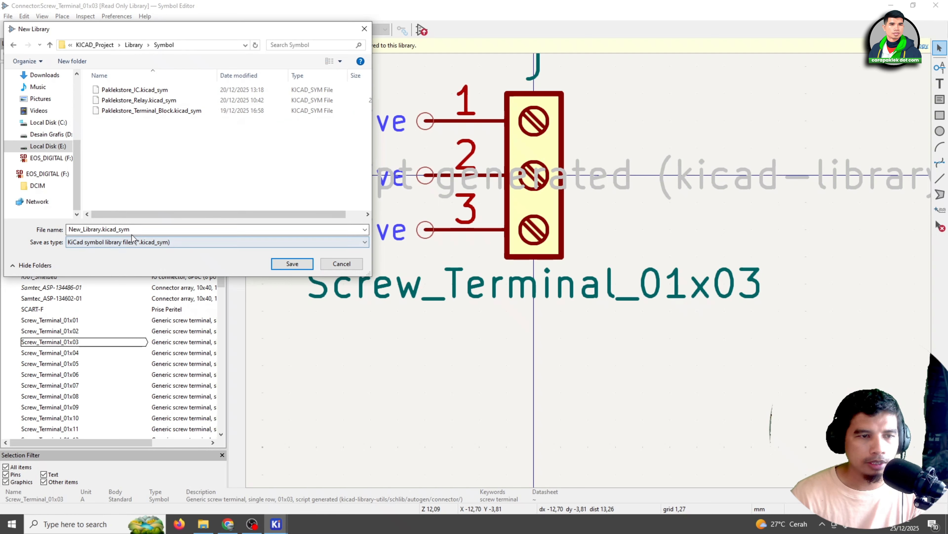
pyautogui.click(148, 231)
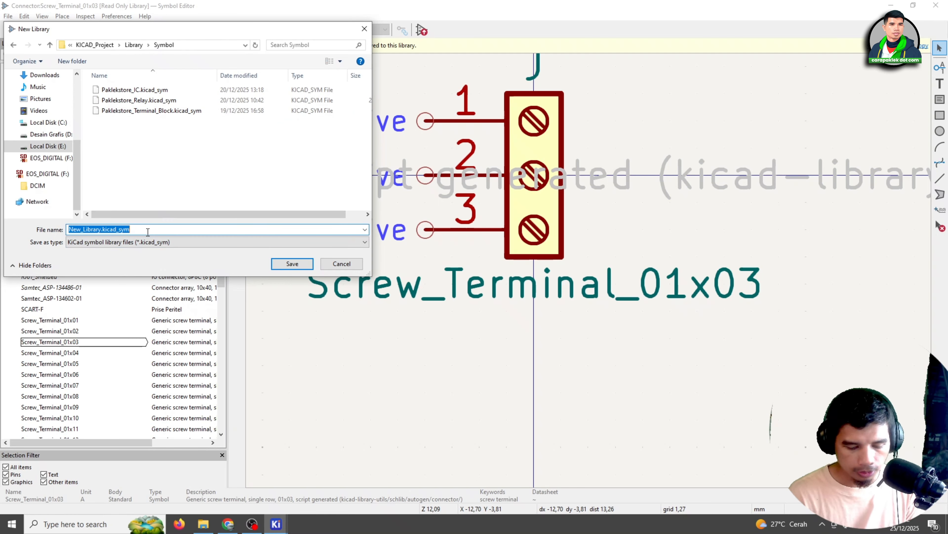
pyautogui.write('HB9500')
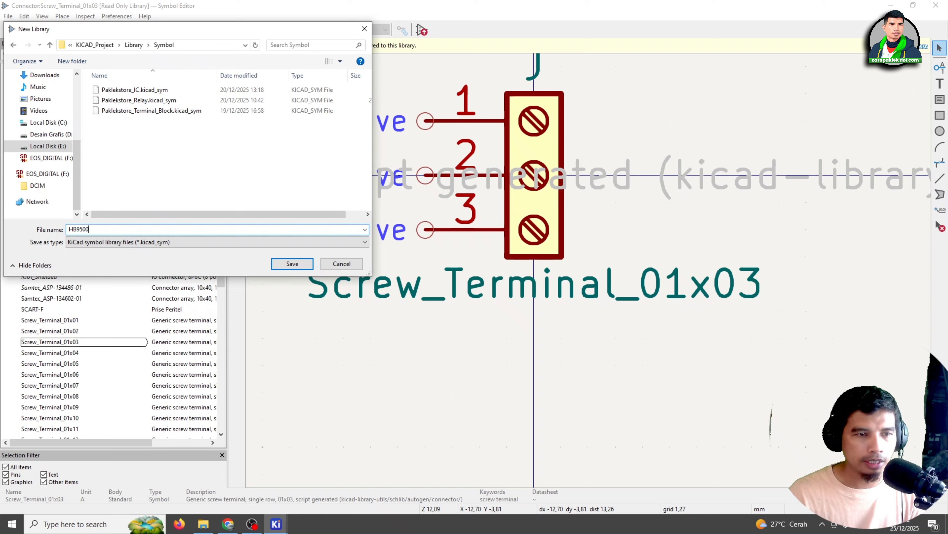
pyautogui.click(292, 263)
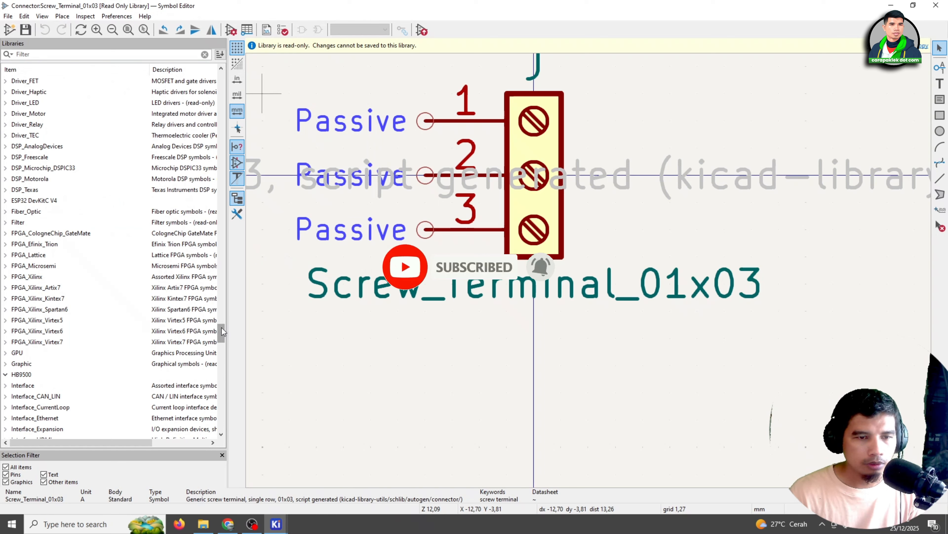
# Locate the new HB9500 library in the library tree and copy the Screw_Terminal_01x03 symbol from the Connector library
pyautogui.moveTo(222, 333); pyautogui.dragTo(225, 366)
pyautogui.scroll(11, 66, 189)
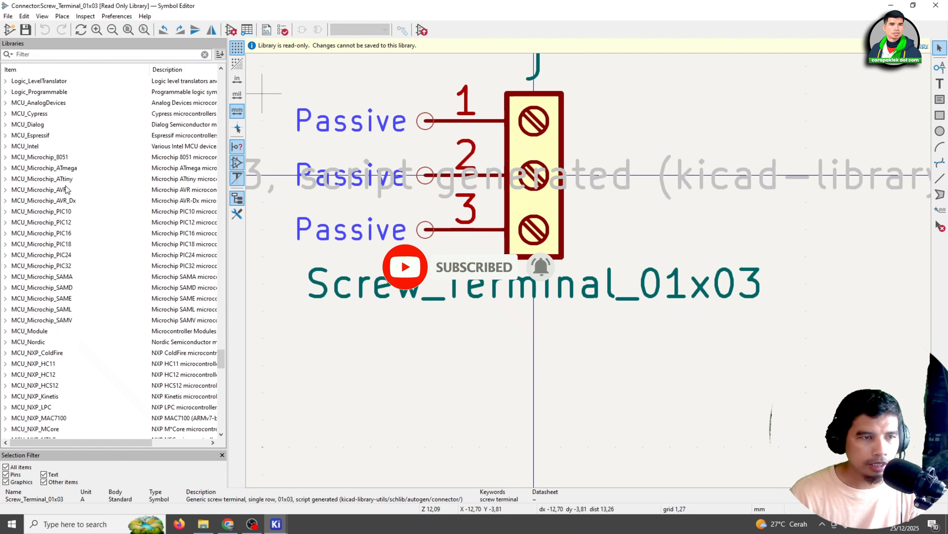
pyautogui.scroll(2, 39, 233)
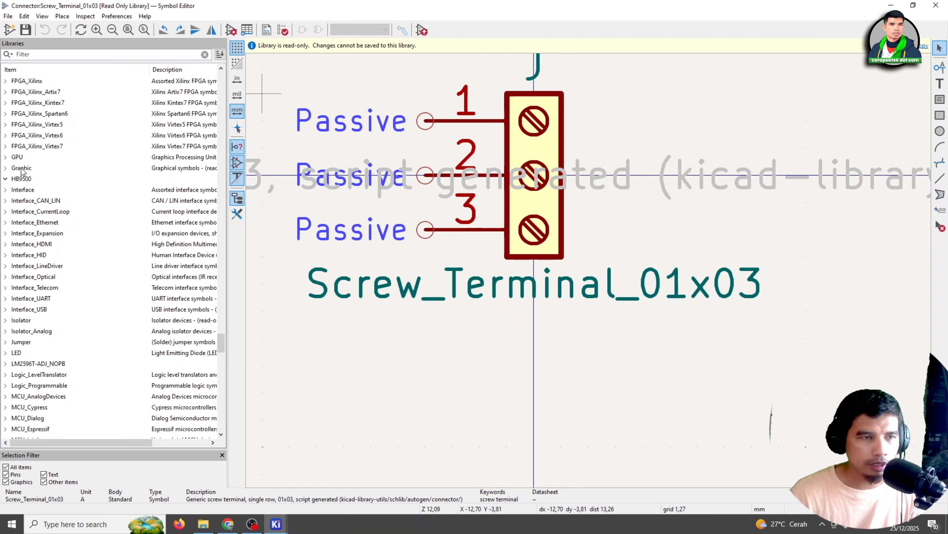
pyautogui.click(21, 181)
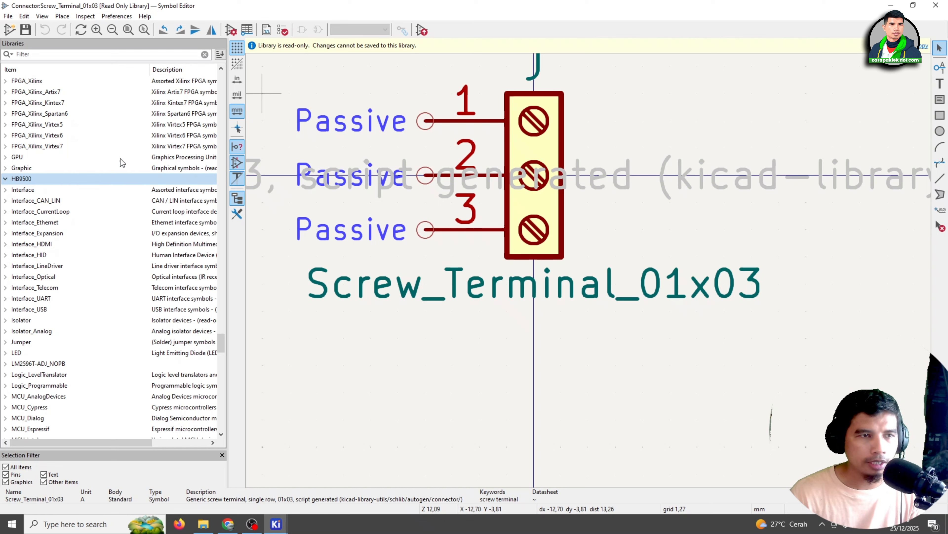
pyautogui.scroll(20, 122, 163)
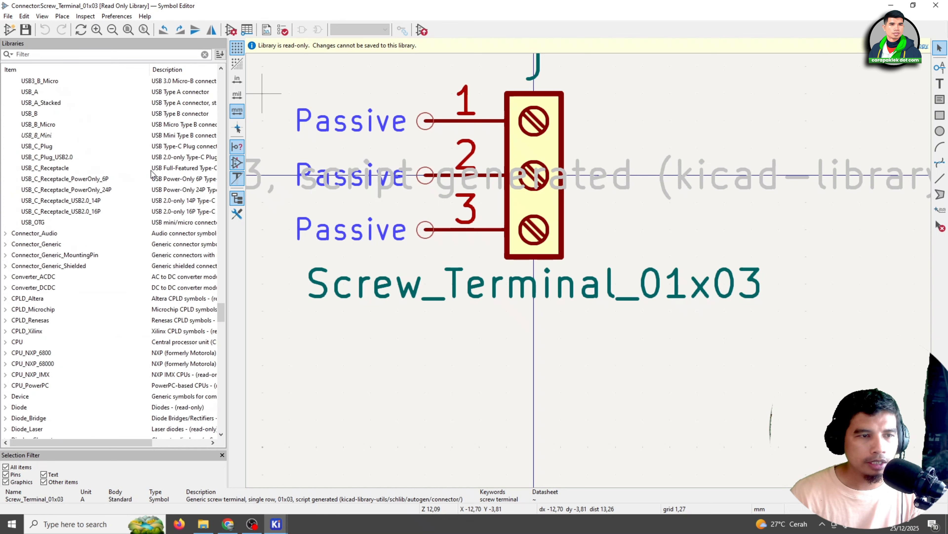
pyautogui.scroll(1, 152, 174)
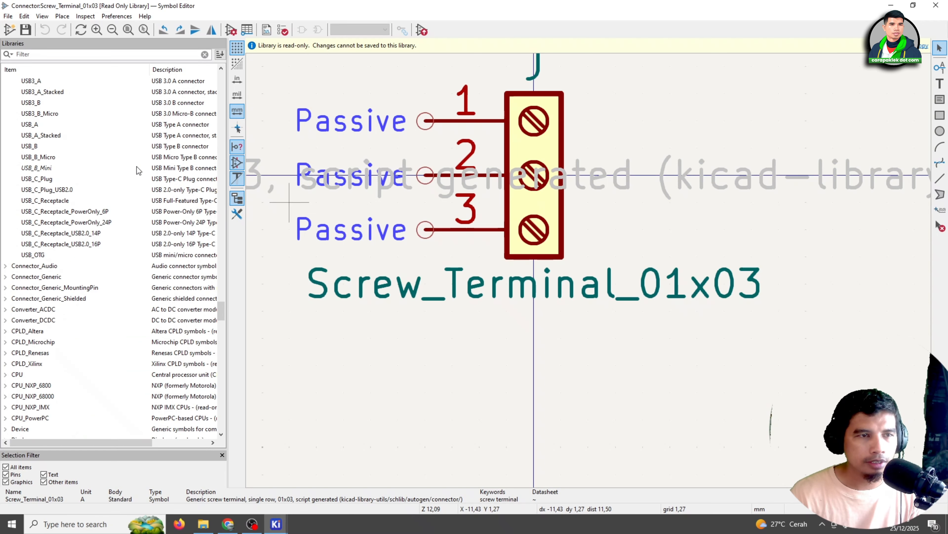
pyautogui.scroll(20, 138, 170)
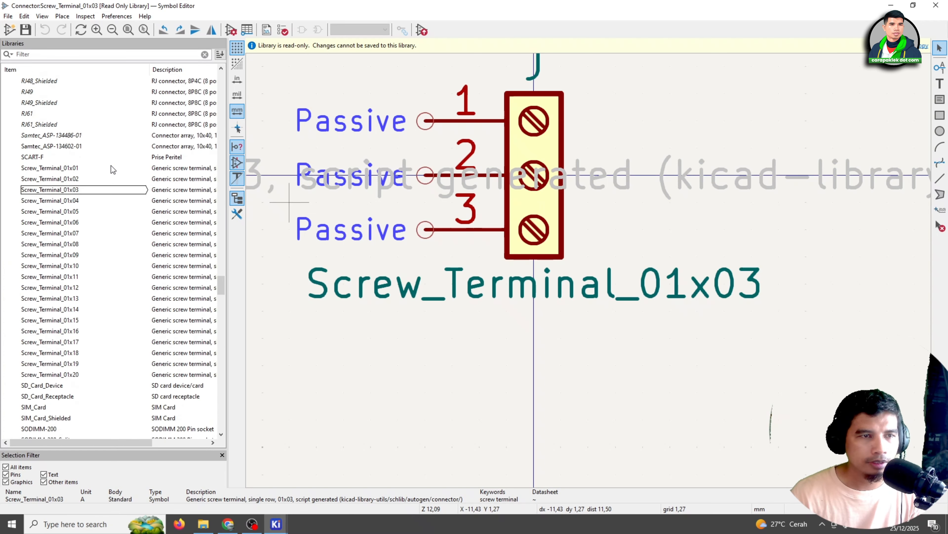
pyautogui.click(90, 191)
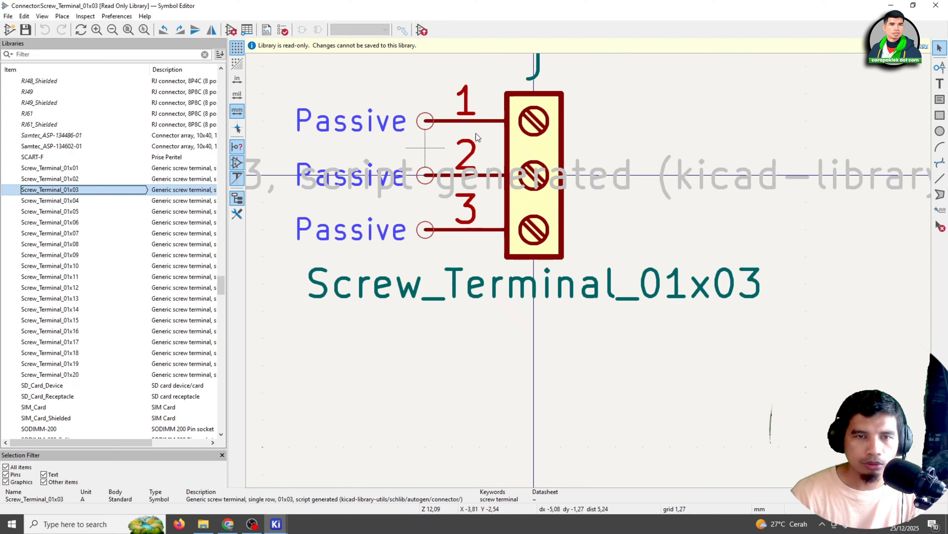
pyautogui.rightClick(114, 188)
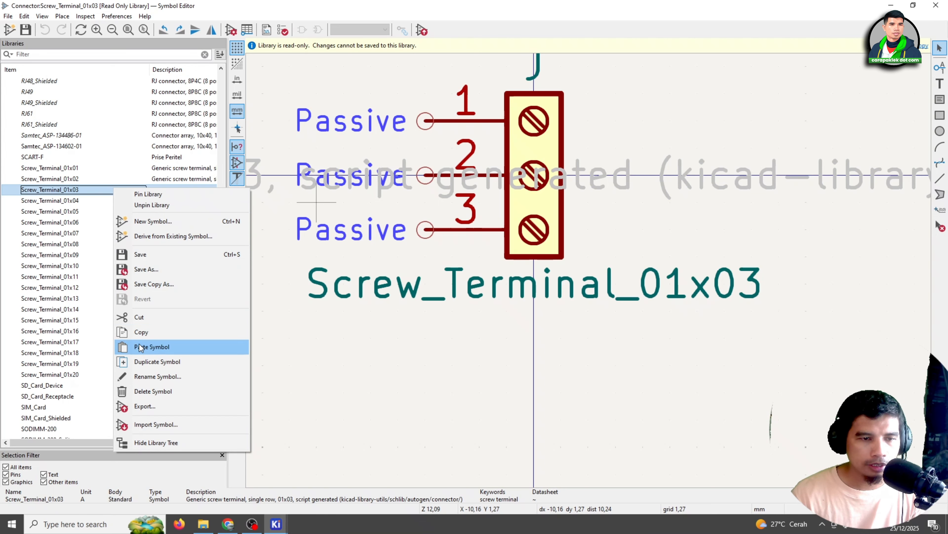
pyautogui.click(144, 332)
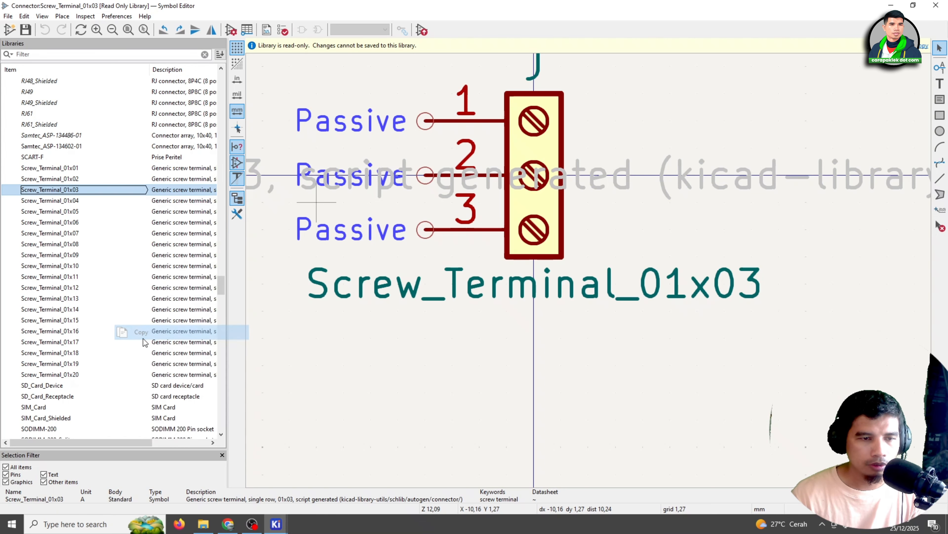
# Paste the copied Screw_Terminal_01x03 symbol into the HB9500 library
pyautogui.moveTo(221, 285); pyautogui.dragTo(228, 318)
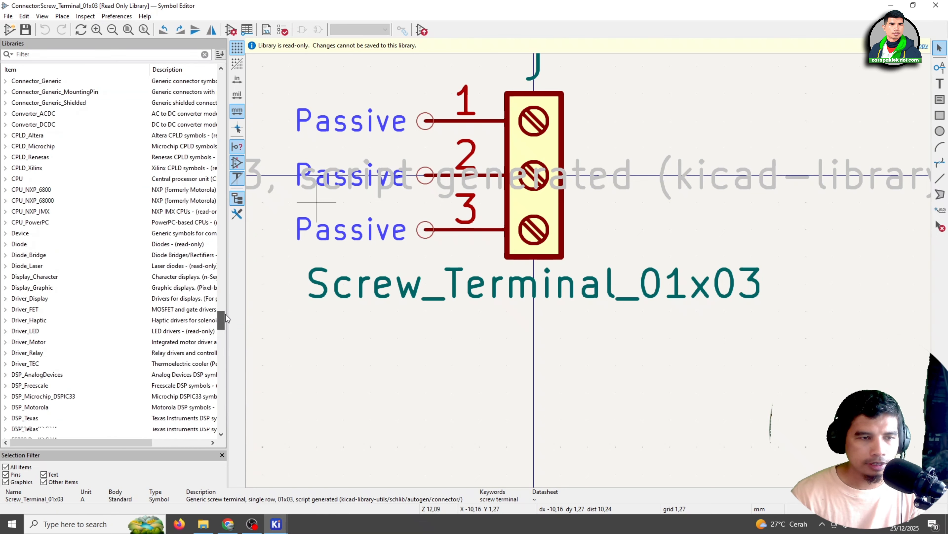
pyautogui.scroll(-10, 24, 165)
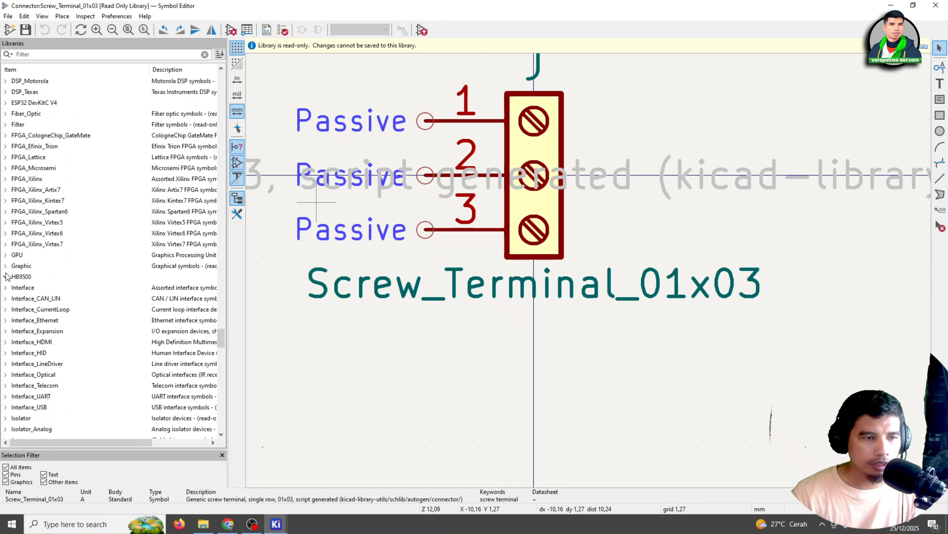
pyautogui.click(29, 279)
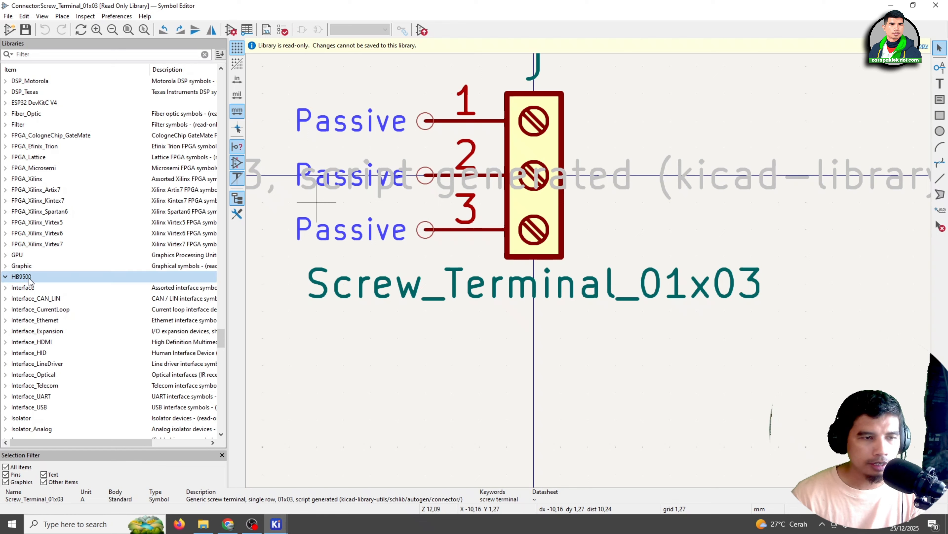
pyautogui.rightClick(30, 280)
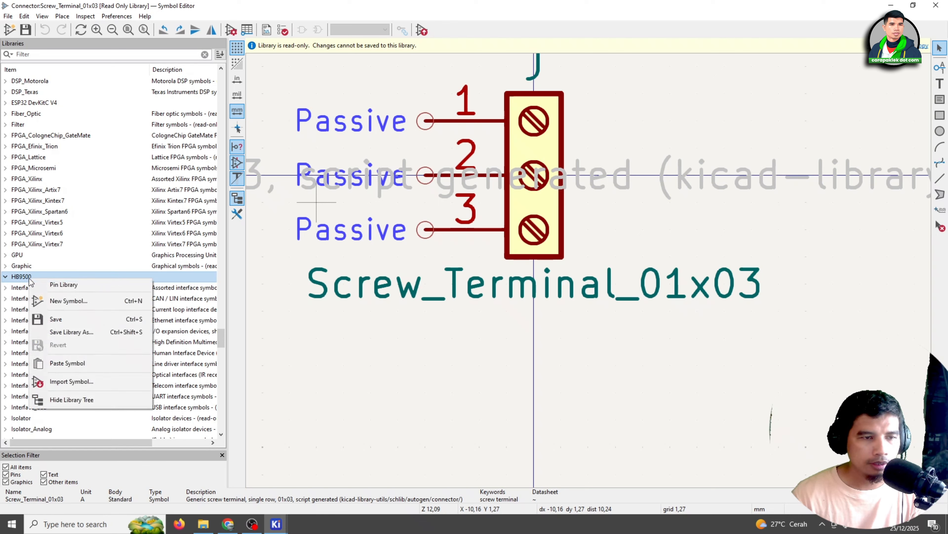
pyautogui.click(64, 364)
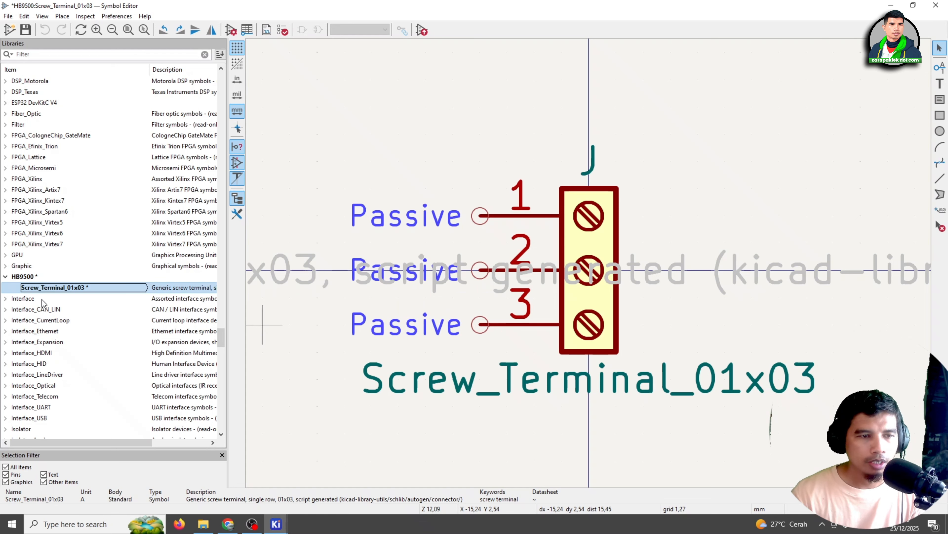
# Open the pasted screw terminal symbol in the HB9500 library and rename it HB9500
pyautogui.doubleClick(50, 287)
pyautogui.rightClick(51, 290)
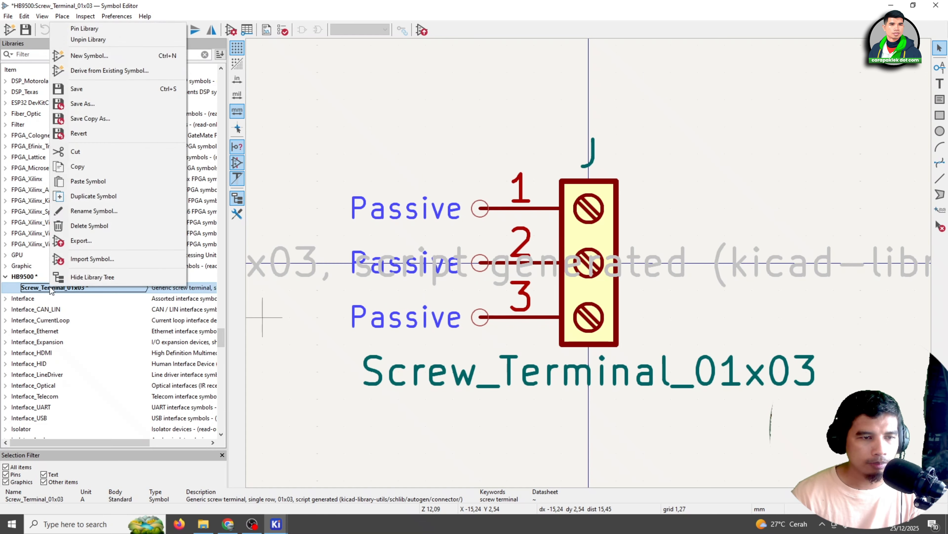
pyautogui.click(94, 211)
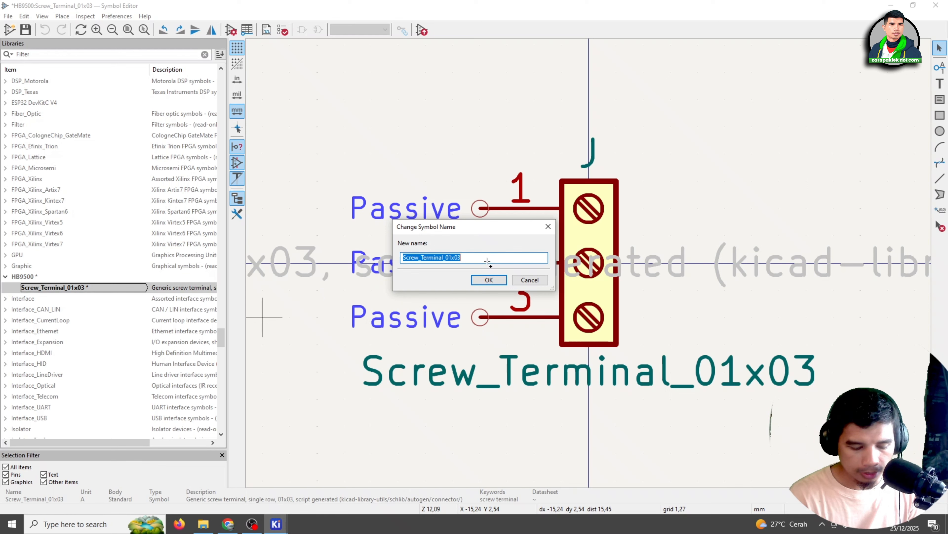
pyautogui.write('HB9500')
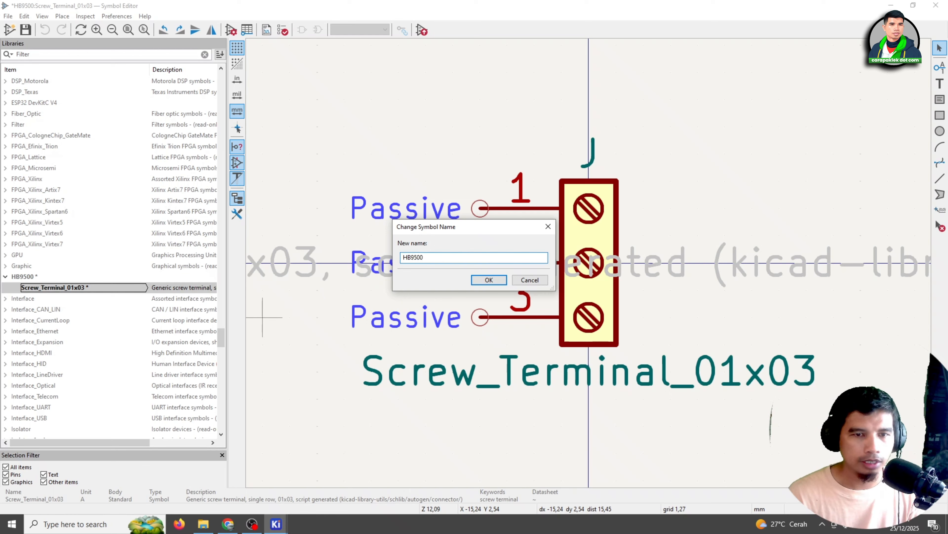
pyautogui.click(488, 279)
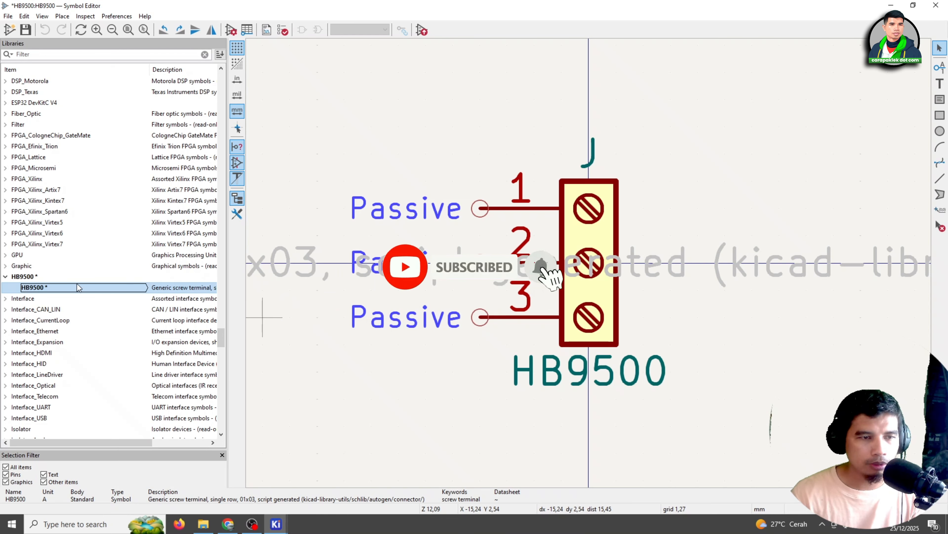
# Look over the original screw terminal symbols in the library tree and save the HB9500 symbol
pyautogui.scroll(2, 126, 173)
pyautogui.scroll(12, 126, 174)
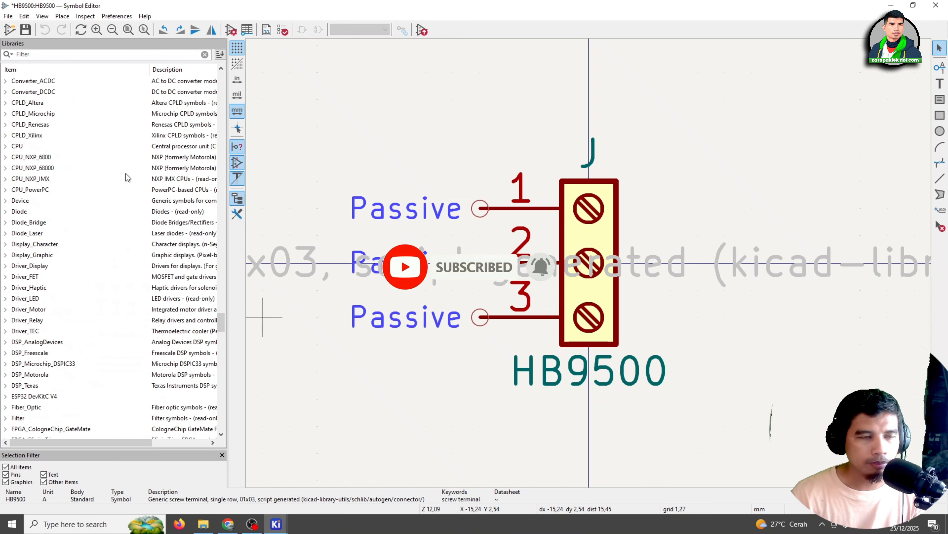
pyautogui.scroll(15, 126, 174)
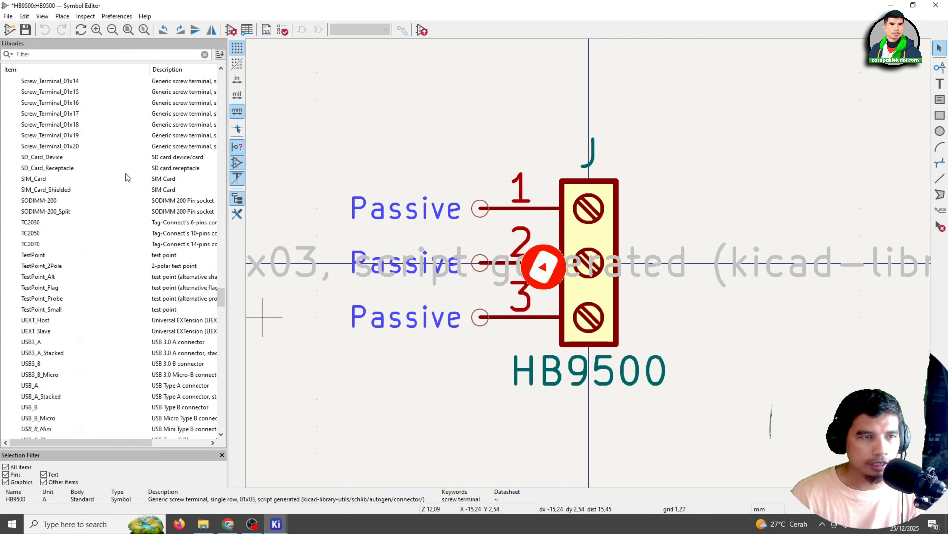
pyautogui.scroll(-12, 121, 282)
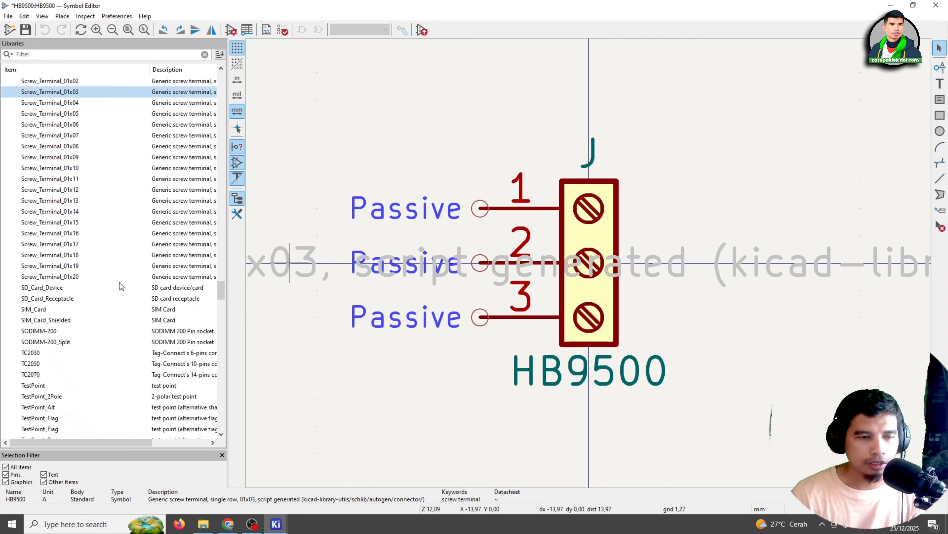
pyautogui.scroll(-15, 99, 278)
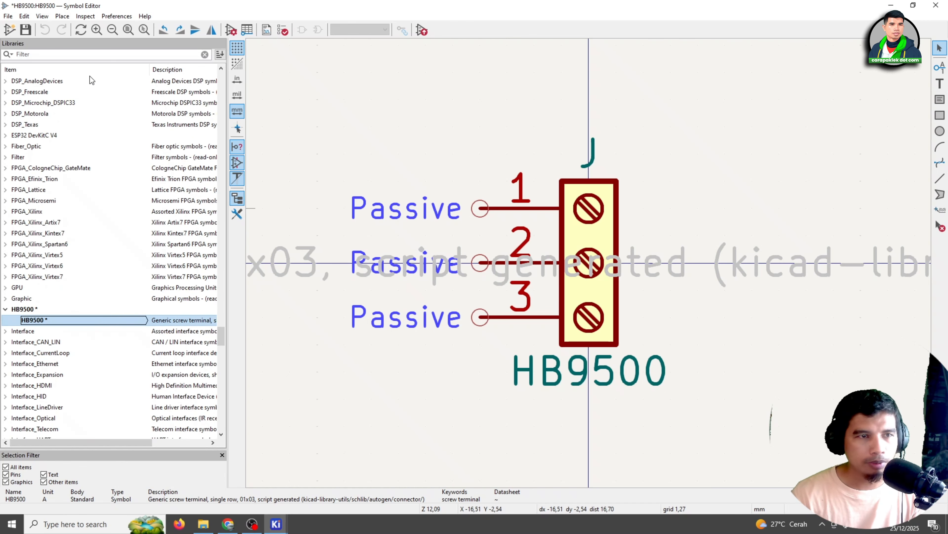
pyautogui.click(25, 30)
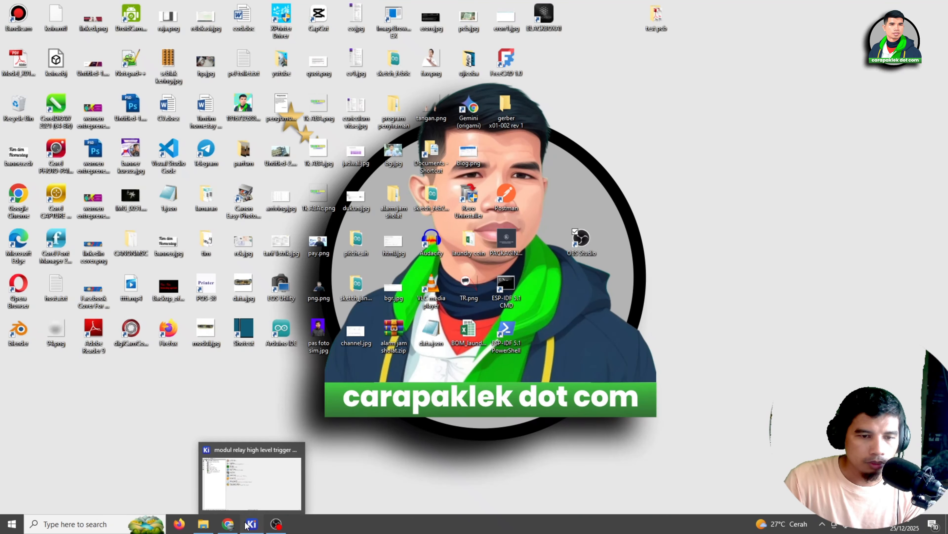
# Switch to the Footprint Editor and start a new footprint library in the Global library table
pyautogui.click(246, 524)
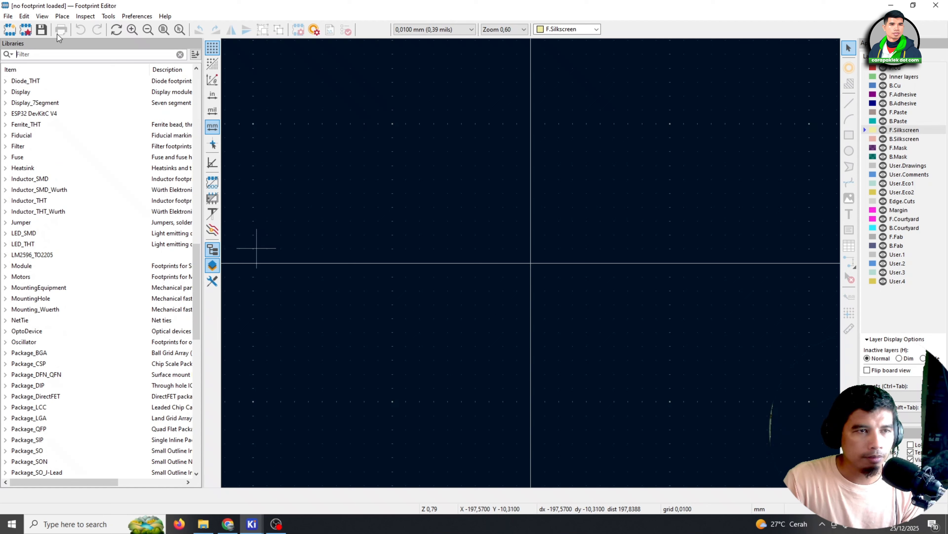
pyautogui.click(8, 17)
pyautogui.click(21, 30)
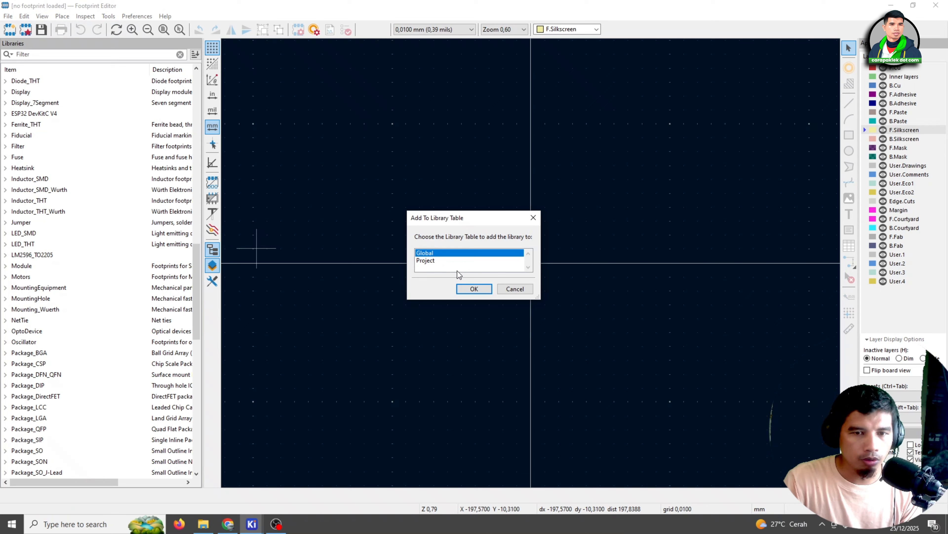
pyautogui.click(471, 289)
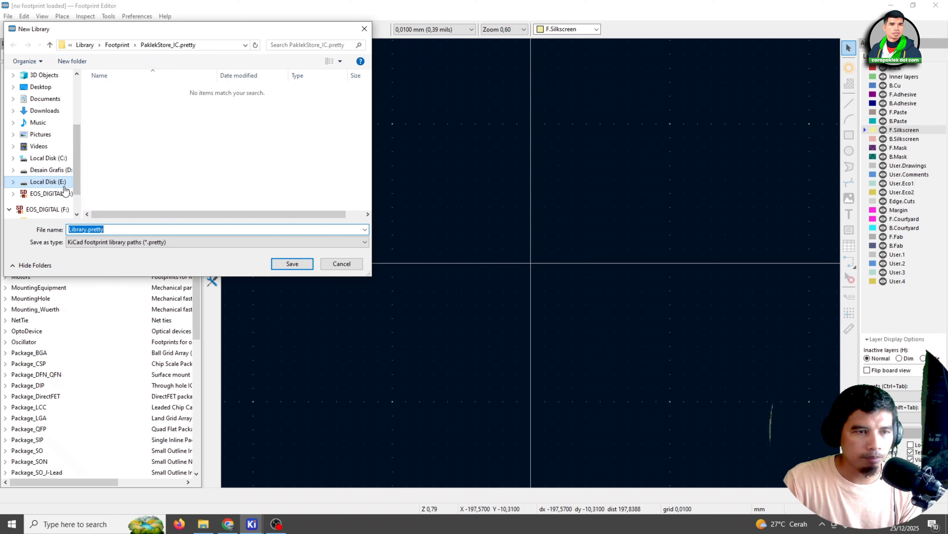
# Create a folder named HB9500.pretty in KICAD_Project\Library\Footprint on Local Disk (E:) for the new library
pyautogui.click(66, 182)
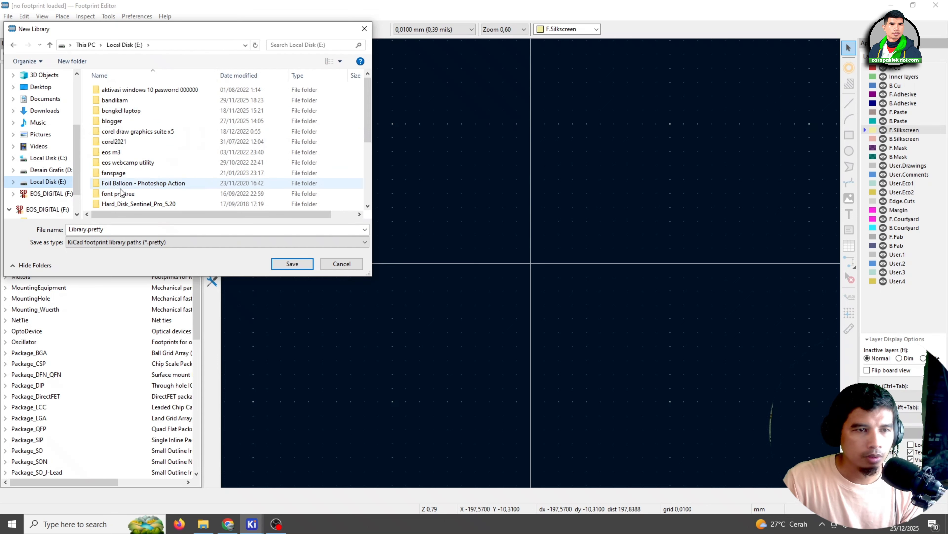
pyautogui.scroll(-2, 125, 172)
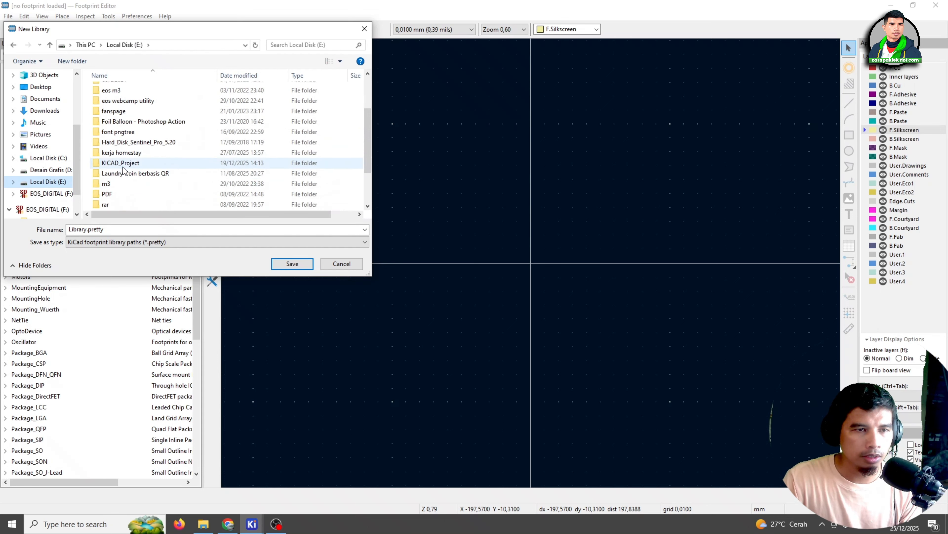
pyautogui.doubleClick(123, 164)
pyautogui.doubleClick(147, 90)
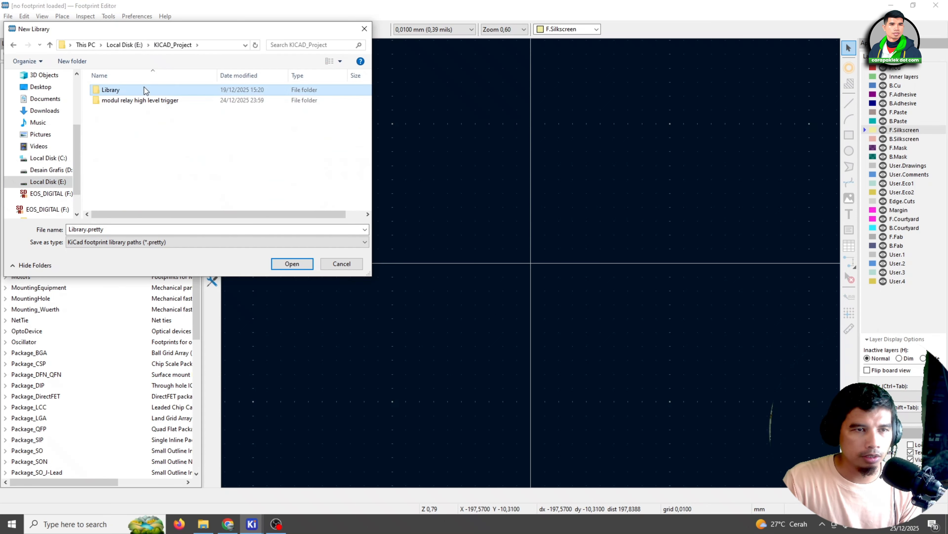
pyautogui.doubleClick(125, 101)
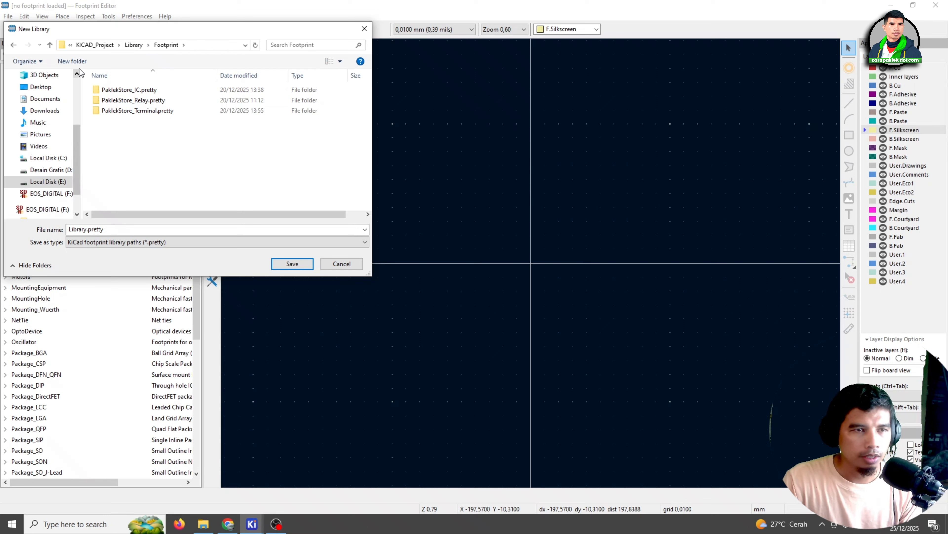
pyautogui.click(80, 61)
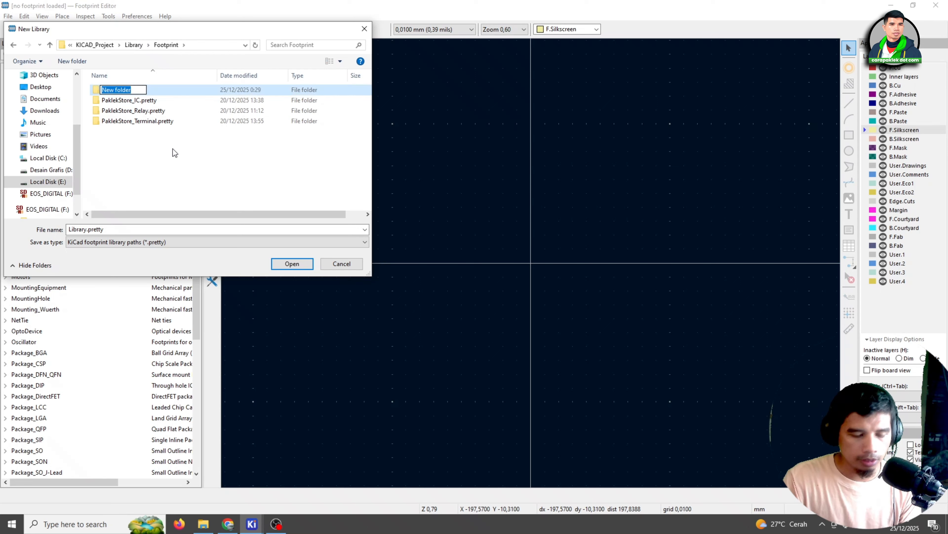
pyautogui.write('HB')
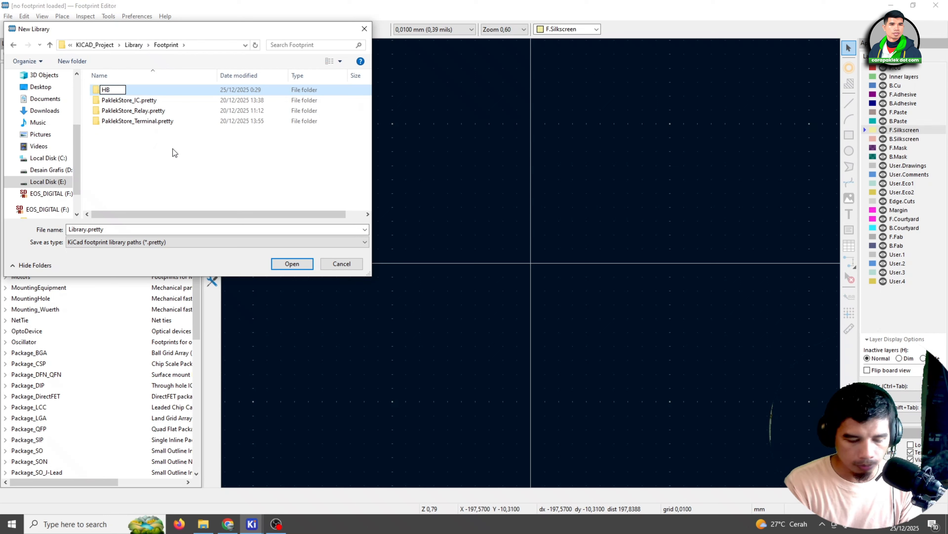
pyautogui.write('9500')
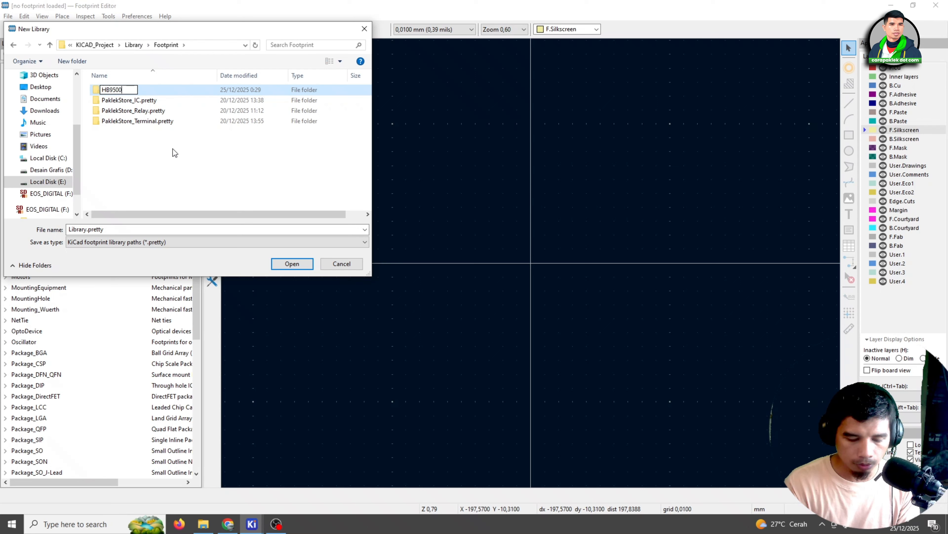
pyautogui.write('.pretty')
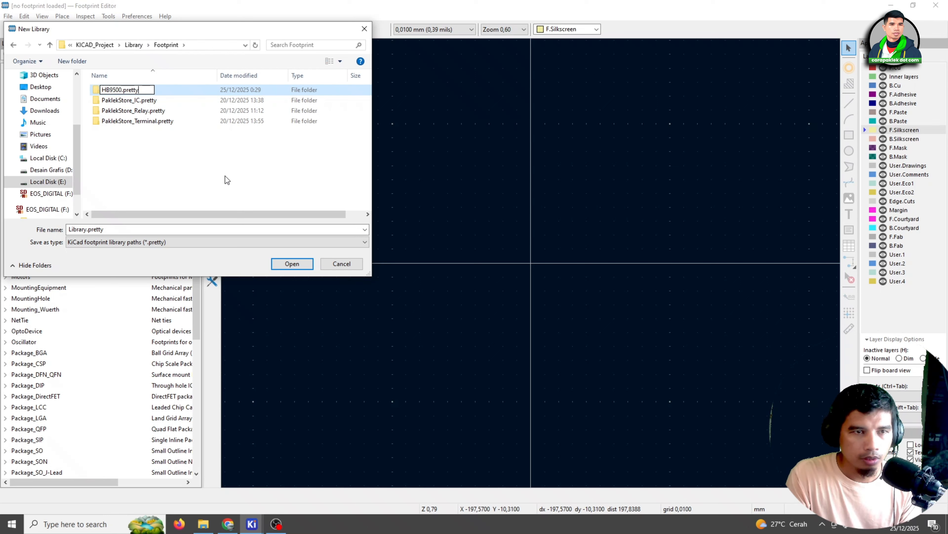
pyautogui.press('Return')
# Save the new footprint library as HB9500.pretty inside the HB9500.pretty folder
pyautogui.click(298, 264)
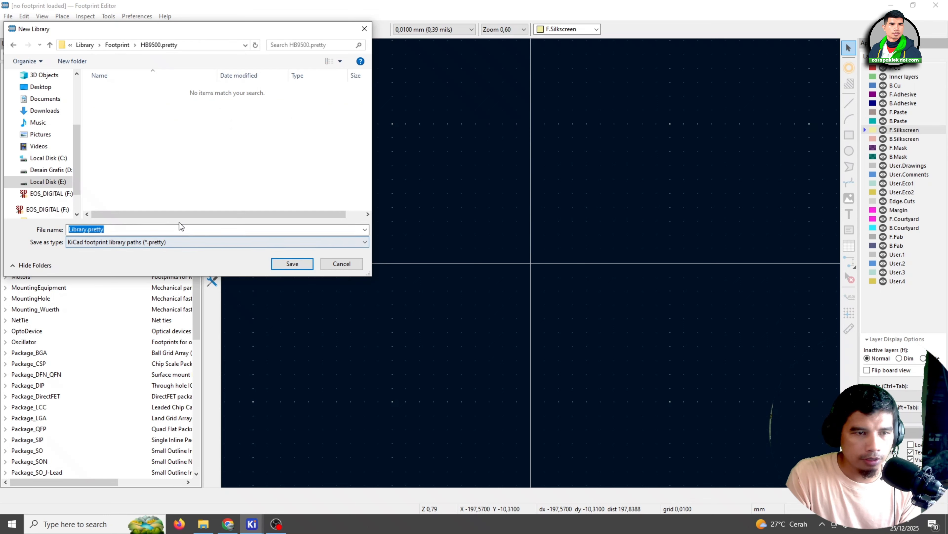
pyautogui.click(87, 229)
pyautogui.doubleClick(86, 230)
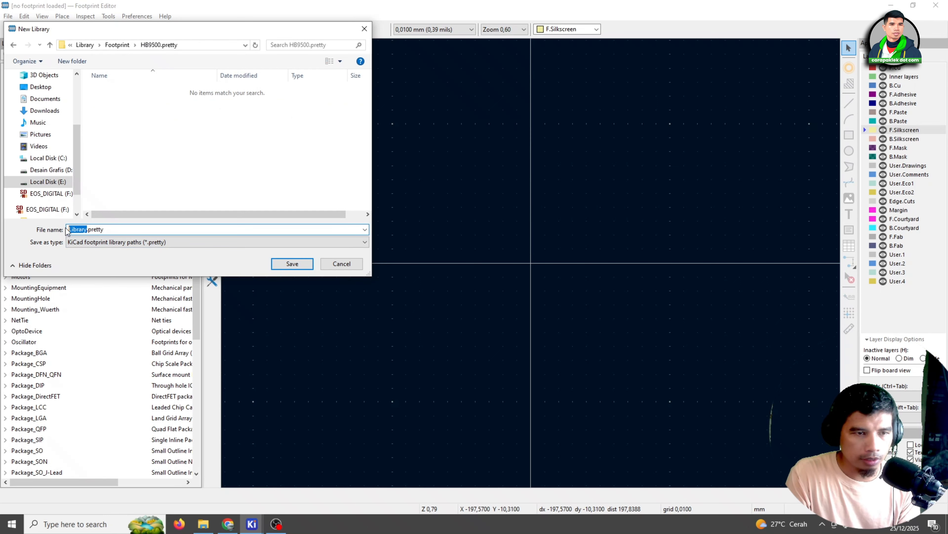
pyautogui.write('HB')
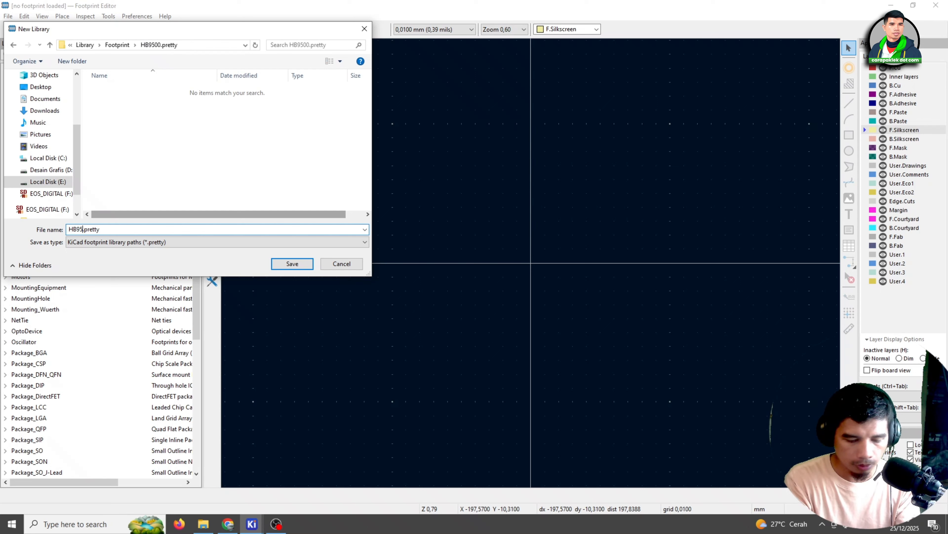
pyautogui.write('95')
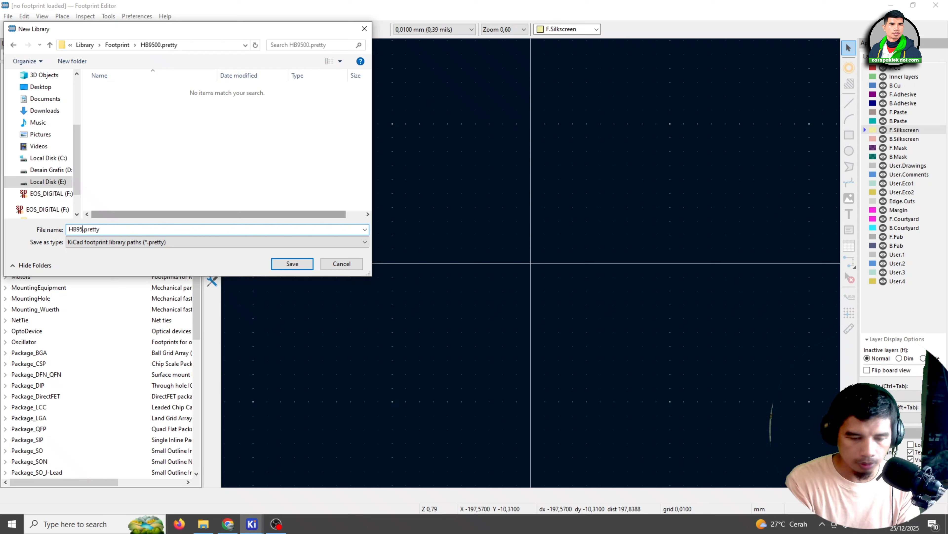
pyautogui.write('00')
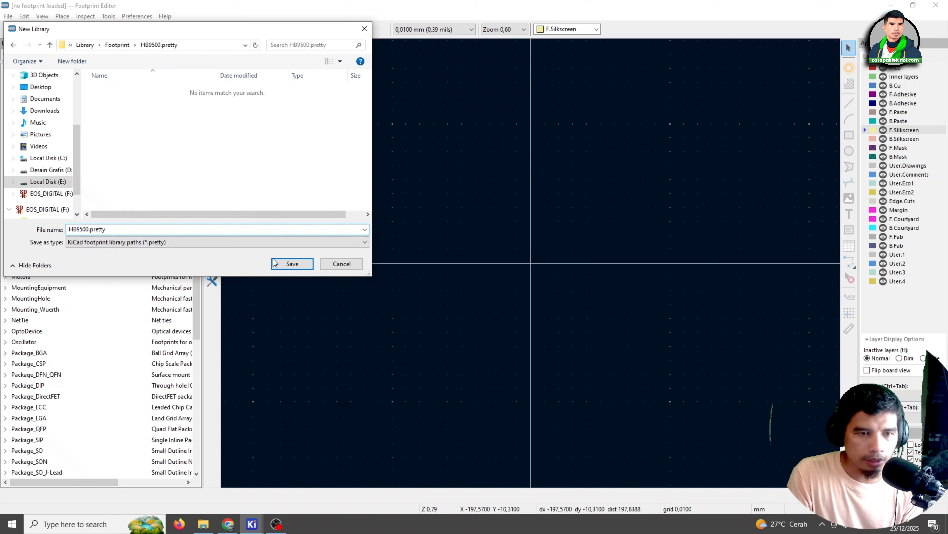
pyautogui.click(301, 263)
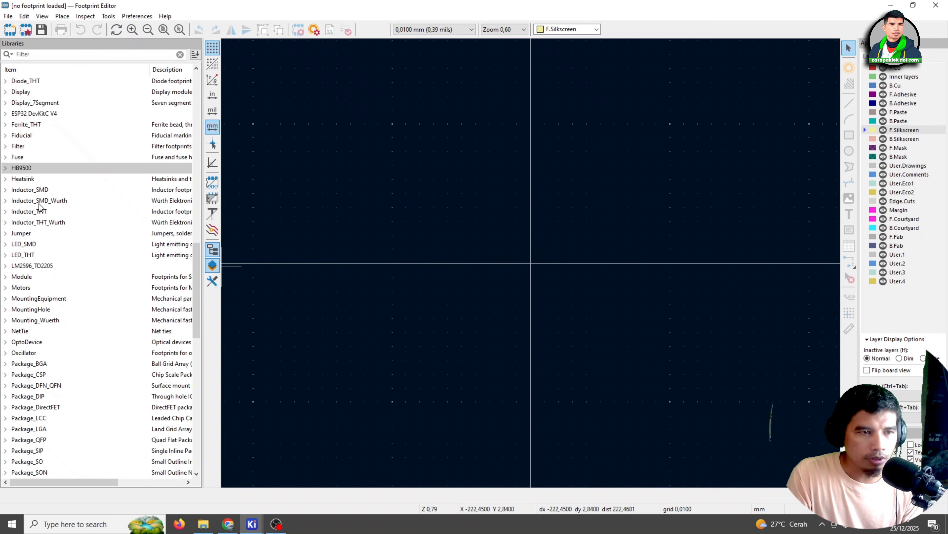
# Import the footprint file PCBLIB_CONN-TH_HB9500-9.5-3P_2025-12-24.json from the Downloads folder
pyautogui.click(5, 169)
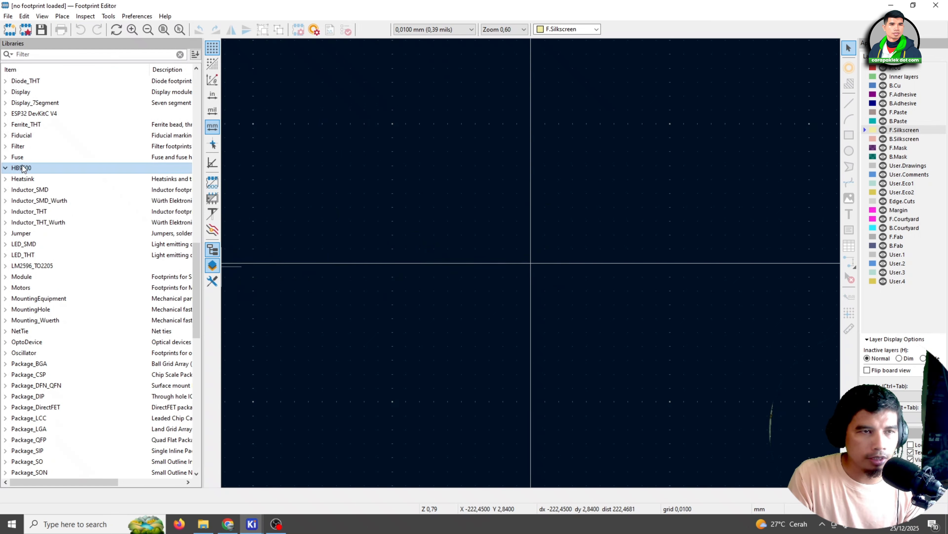
pyautogui.click(8, 17)
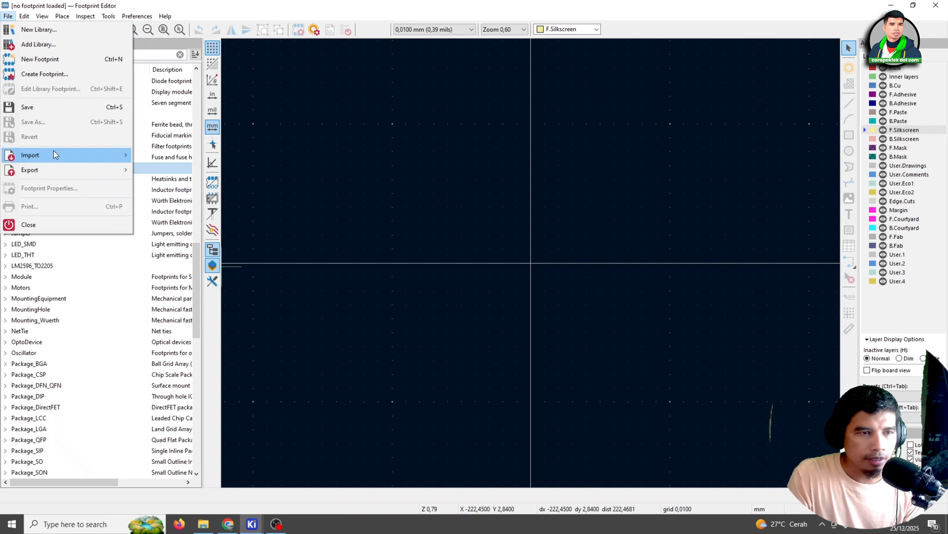
pyautogui.moveTo(104, 151)
pyautogui.click(182, 154)
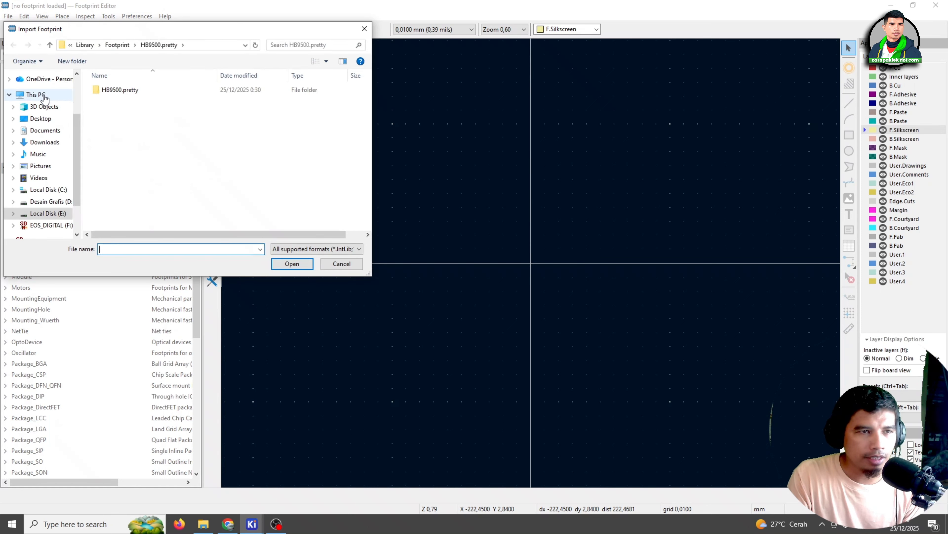
pyautogui.click(54, 144)
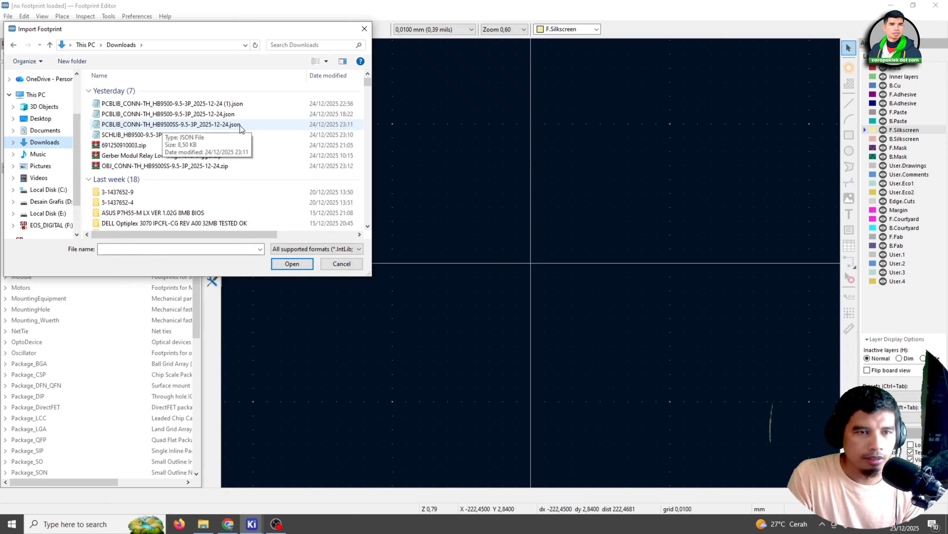
pyautogui.click(153, 117)
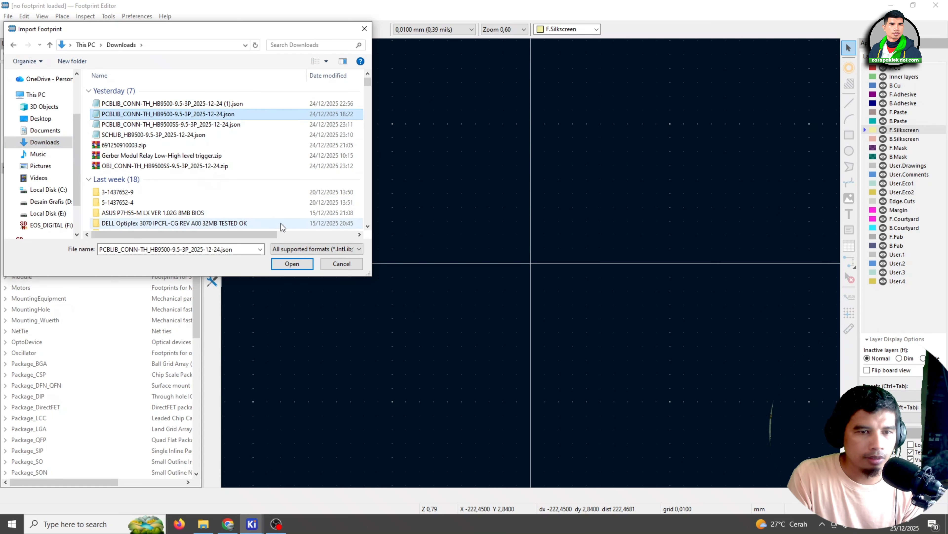
pyautogui.click(287, 263)
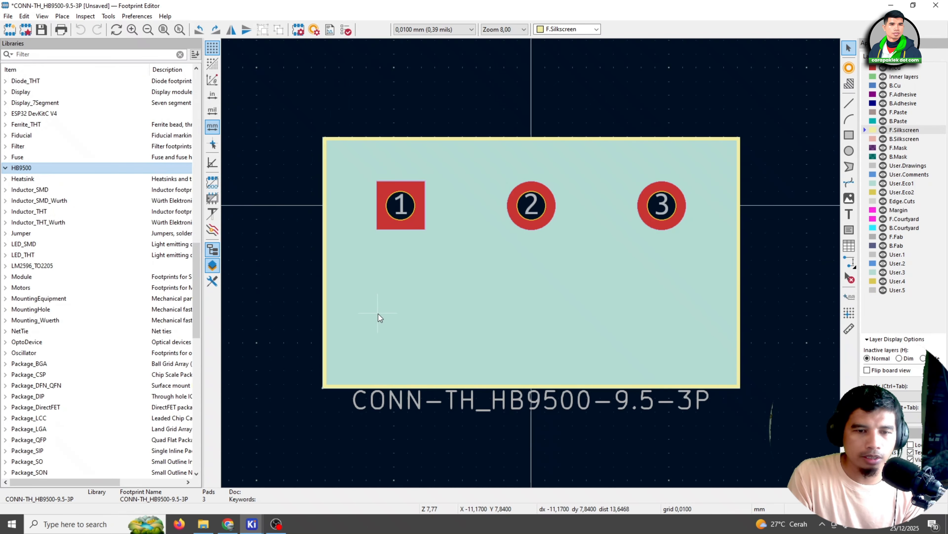
# Close the Footprint Editor, saving the imported CONN-TH_HB9500-9.5-3P footprint in the HB9500 library
pyautogui.scroll(-2, 364, 284)
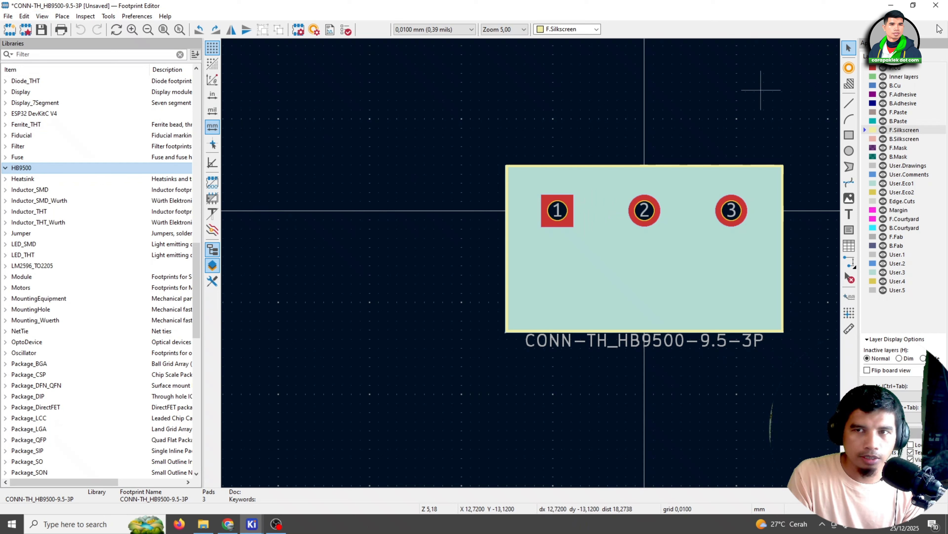
pyautogui.click(936, 5)
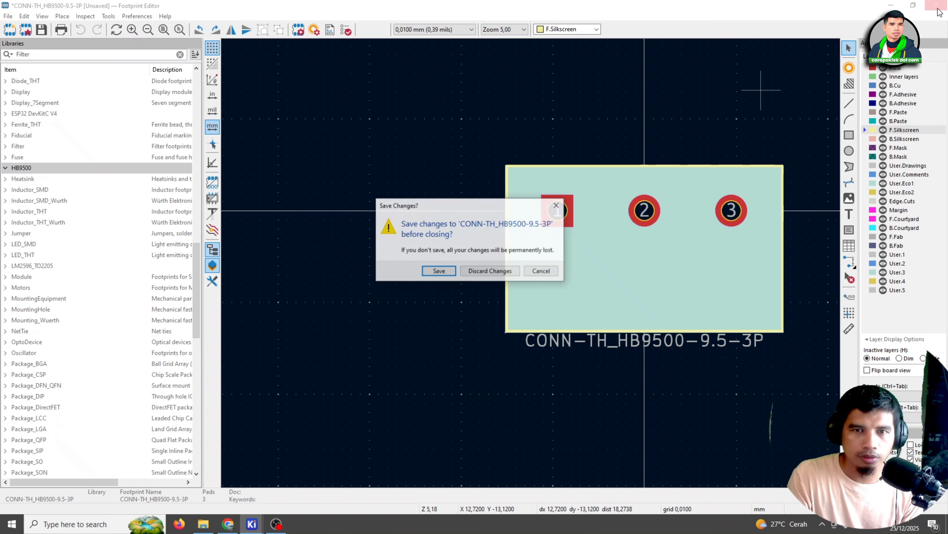
pyautogui.click(451, 271)
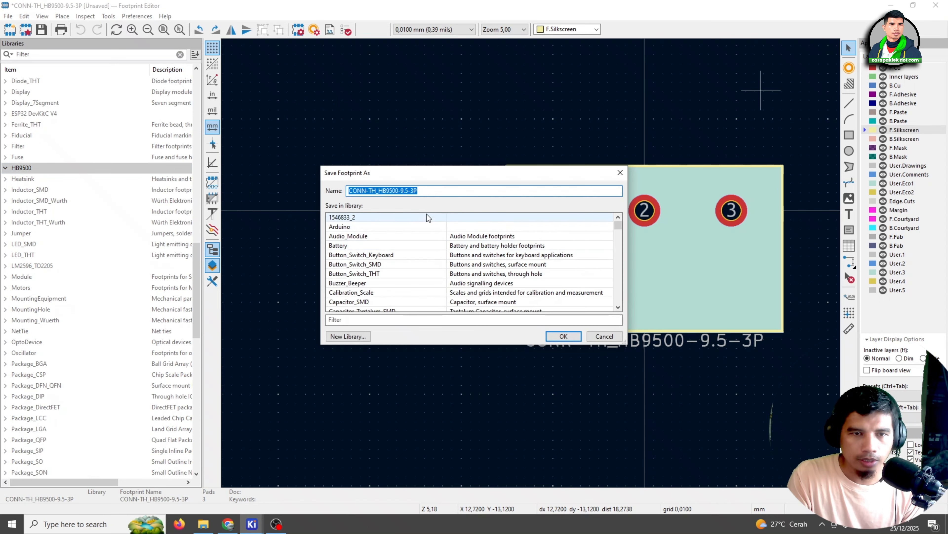
pyautogui.scroll(-10, 444, 248)
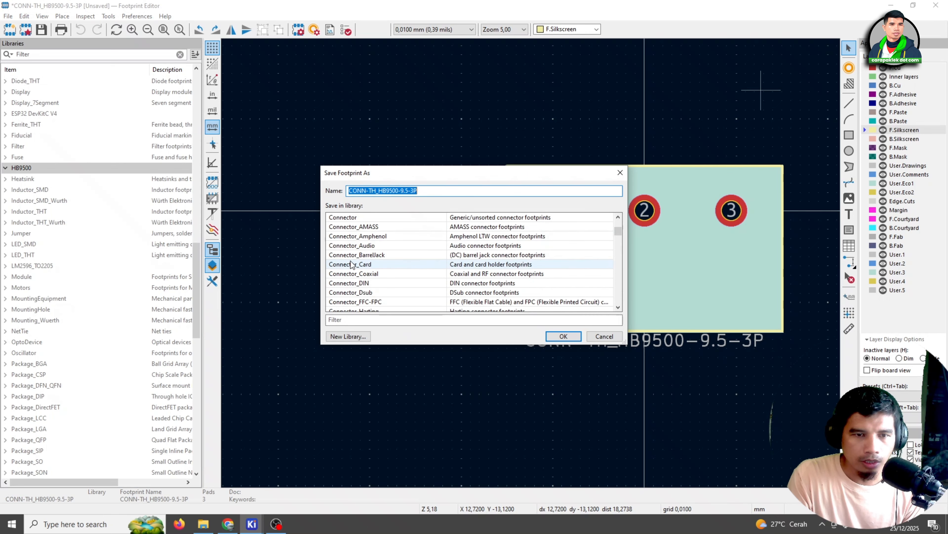
pyautogui.scroll(-8, 351, 264)
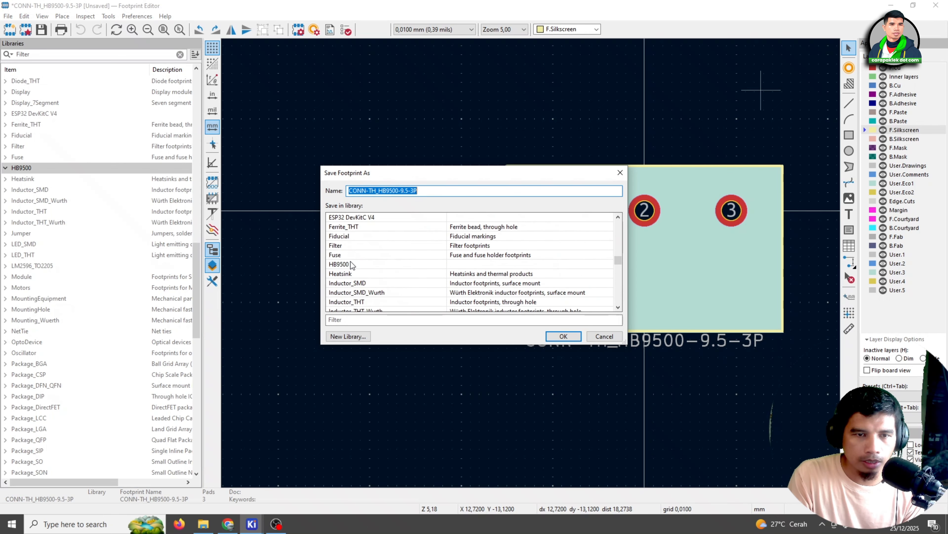
pyautogui.click(351, 265)
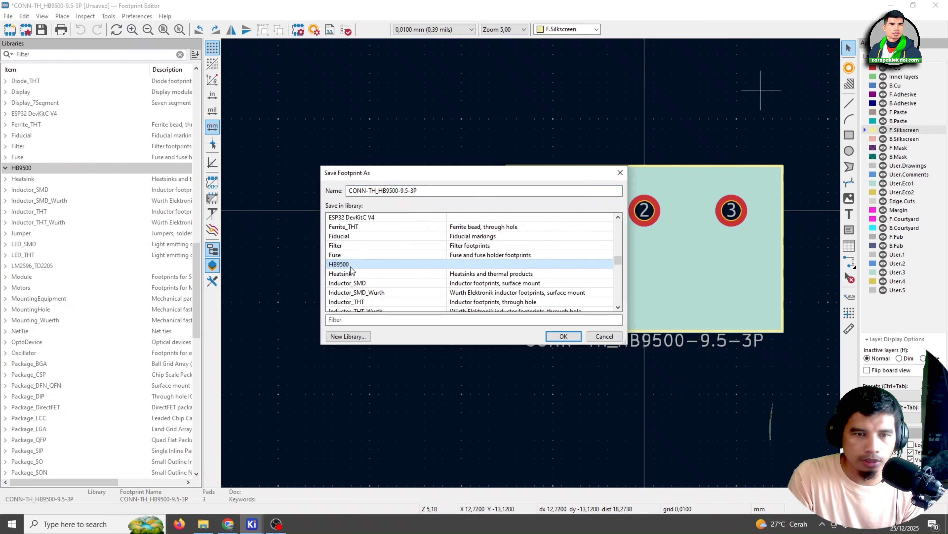
pyautogui.click(564, 336)
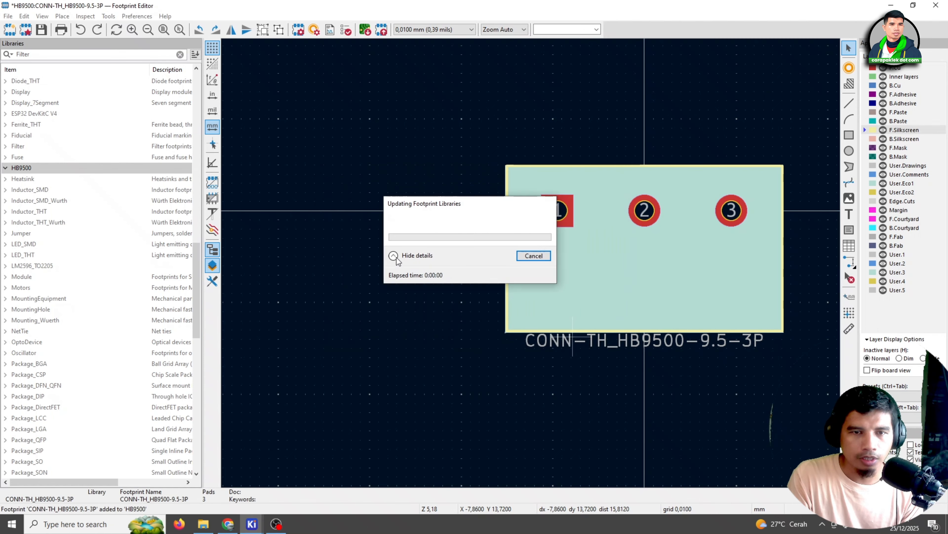
# Reopen the Footprint Editor from the project manager and examine the saved CONN-TH_HB9500-9.5-3P footprint
pyautogui.hotkey('alt', 'Tab')
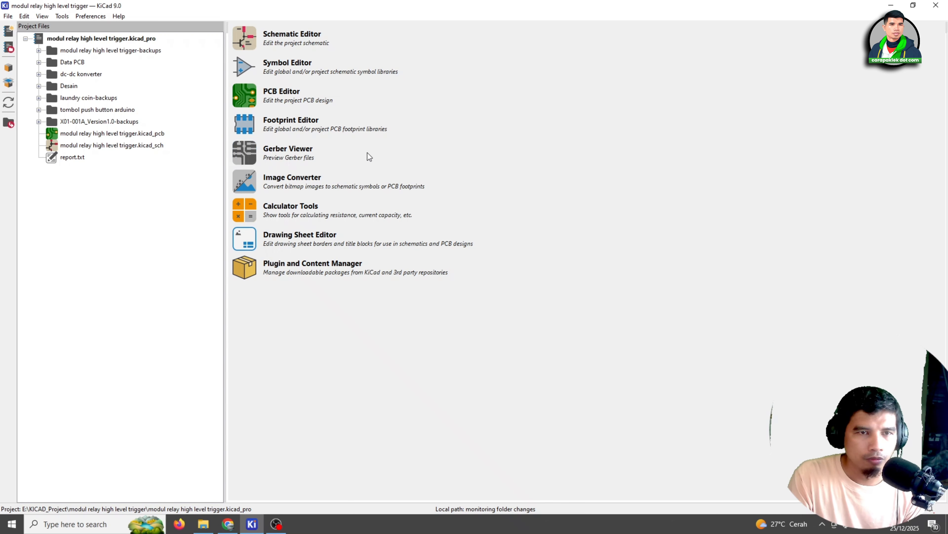
pyautogui.click(244, 124)
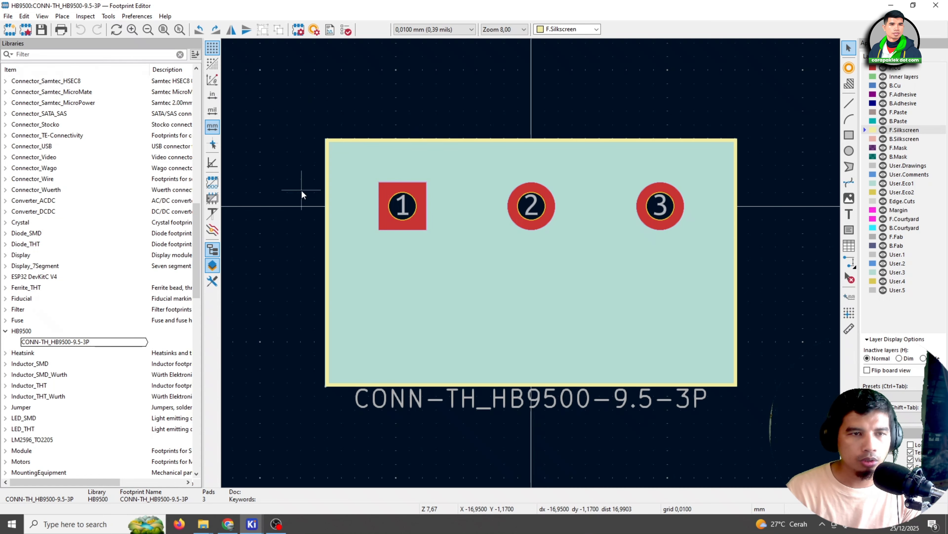
pyautogui.scroll(-1, 346, 225)
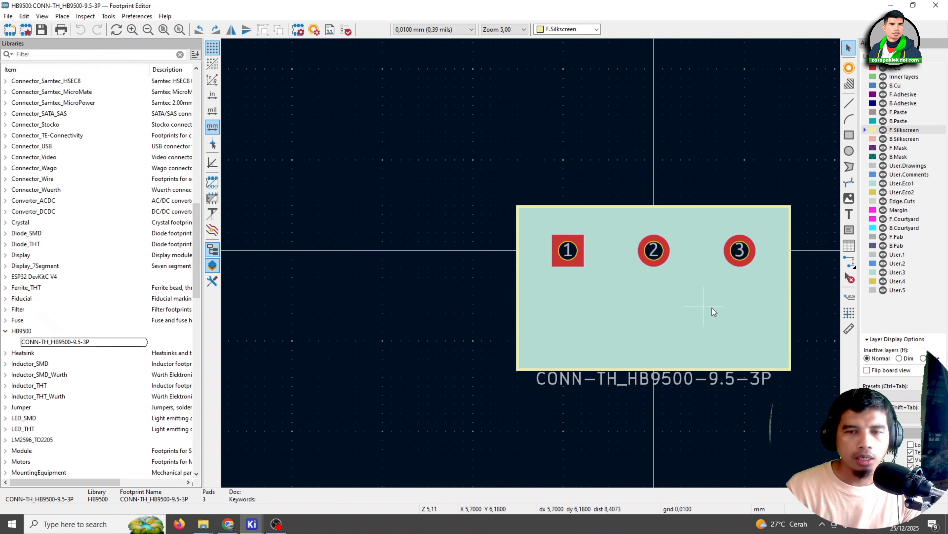
pyautogui.moveTo(714, 396); pyautogui.dragTo(599, 376, button='middle')
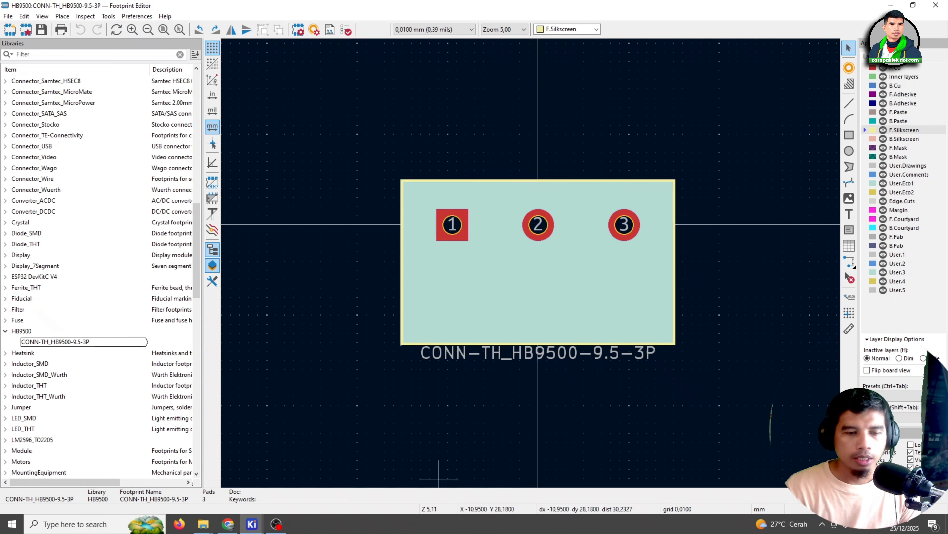
# Switch to Chrome, dismiss the completed-download dialog on the SnapMagic page and close the EasyEDA Libraries tab
pyautogui.click(228, 524)
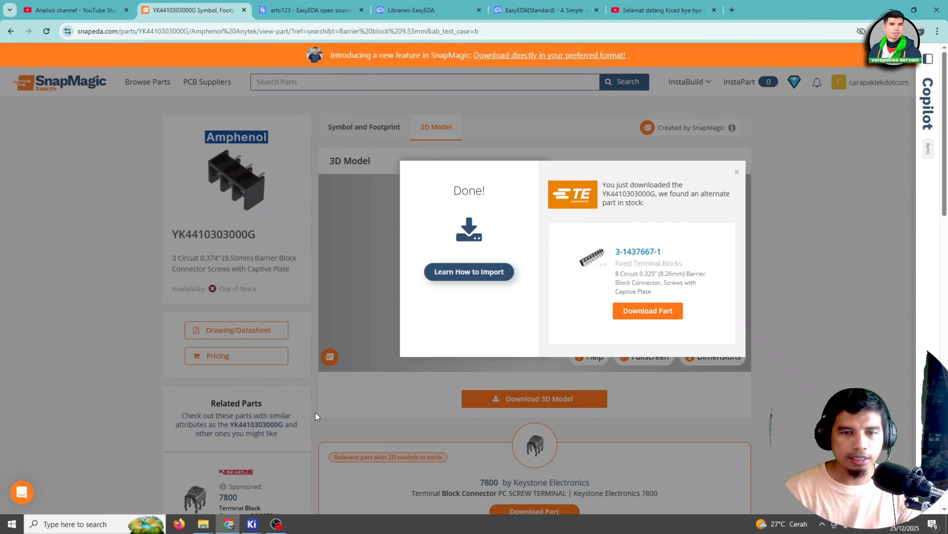
pyautogui.click(736, 172)
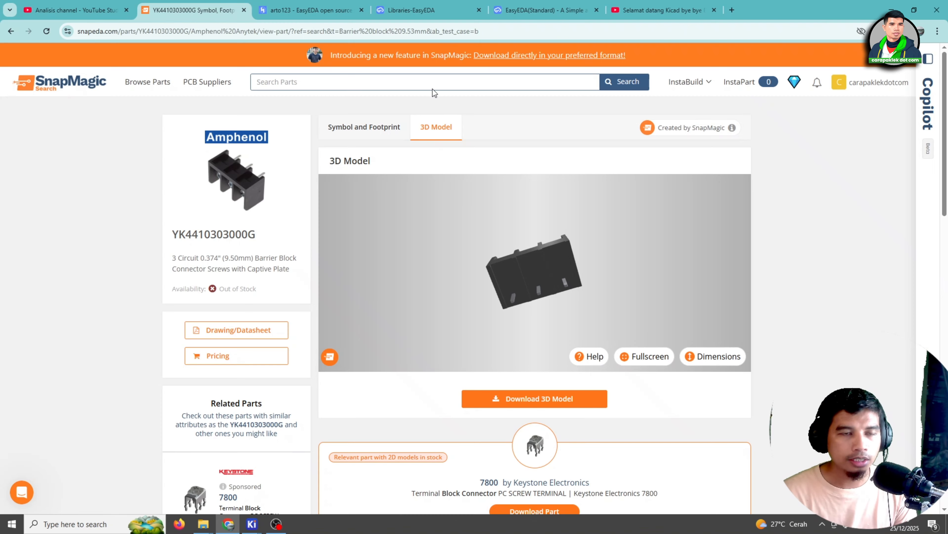
pyautogui.click(411, 17)
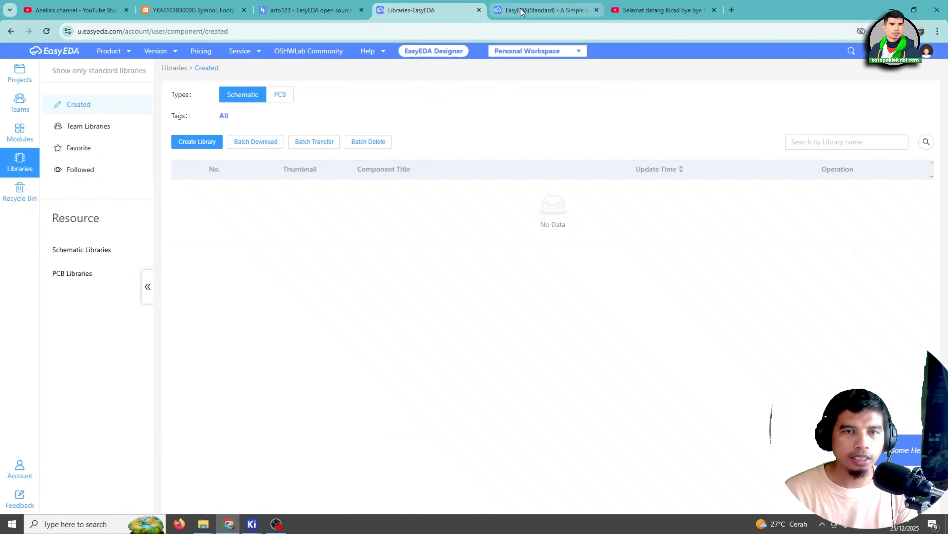
pyautogui.click(479, 10)
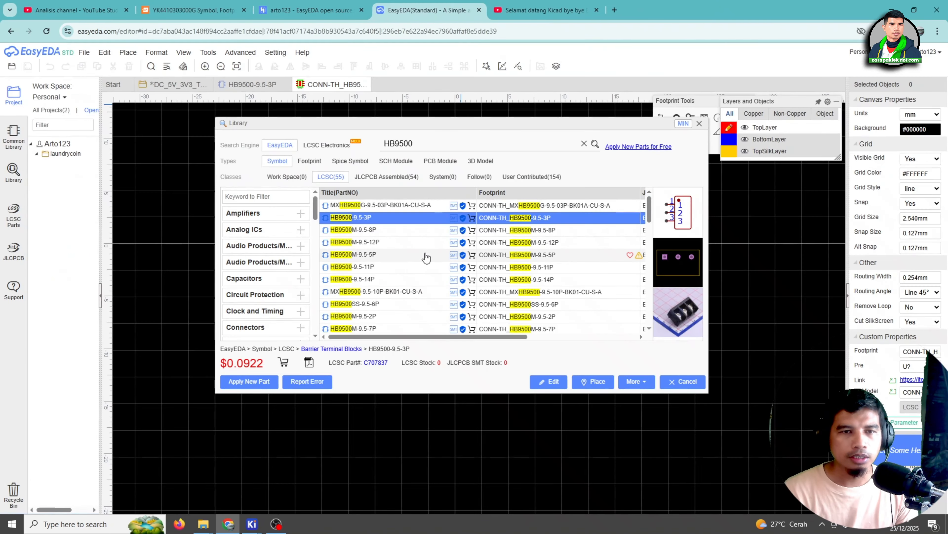
pyautogui.click(186, 6)
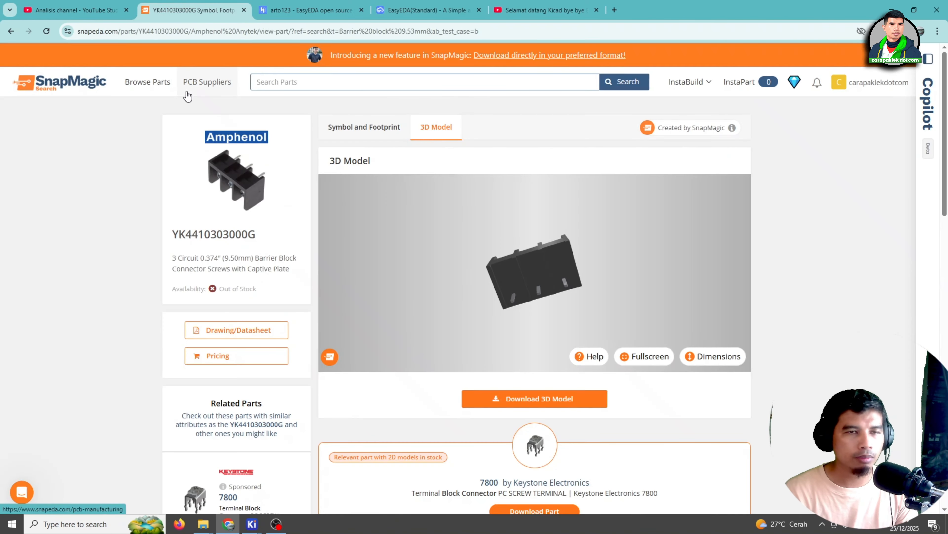
pyautogui.click(414, 10)
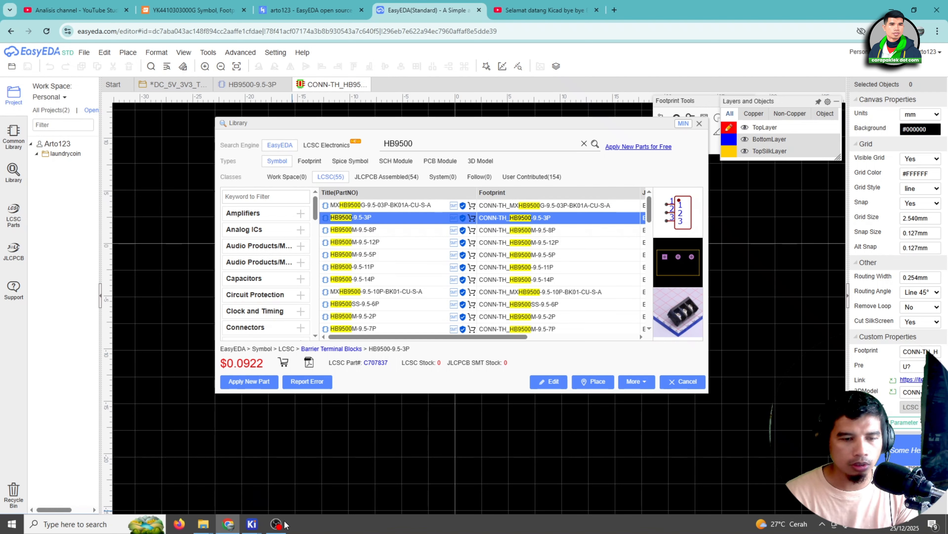
pyautogui.moveTo(253, 524)
pyautogui.click(297, 497)
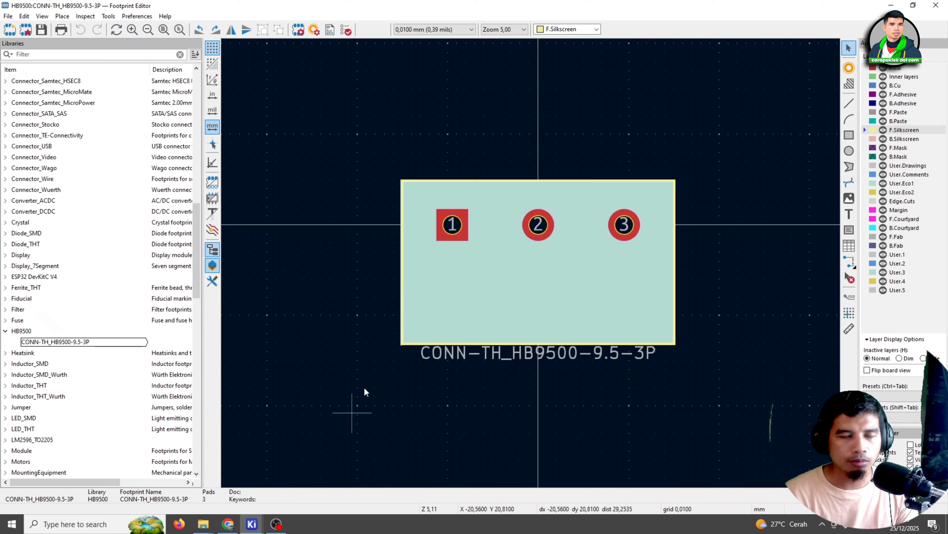
pyautogui.click(228, 524)
pyautogui.click(195, 10)
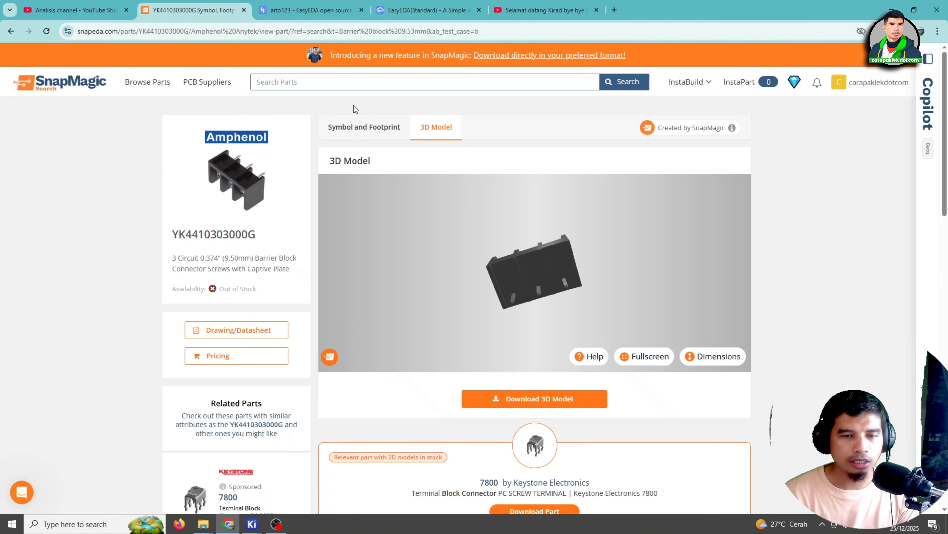
pyautogui.click(403, 12)
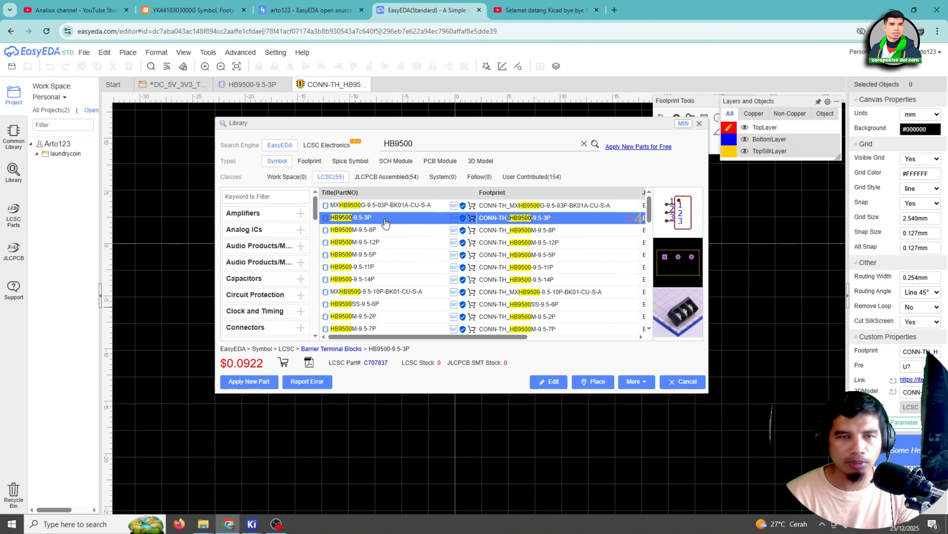
pyautogui.click(307, 53)
pyautogui.click(194, 11)
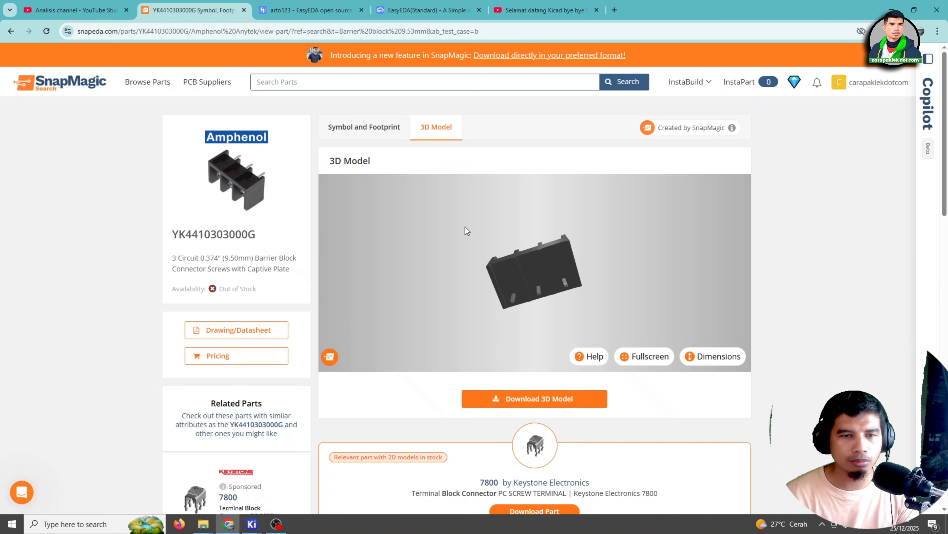
pyautogui.moveTo(566, 303); pyautogui.dragTo(493, 275)
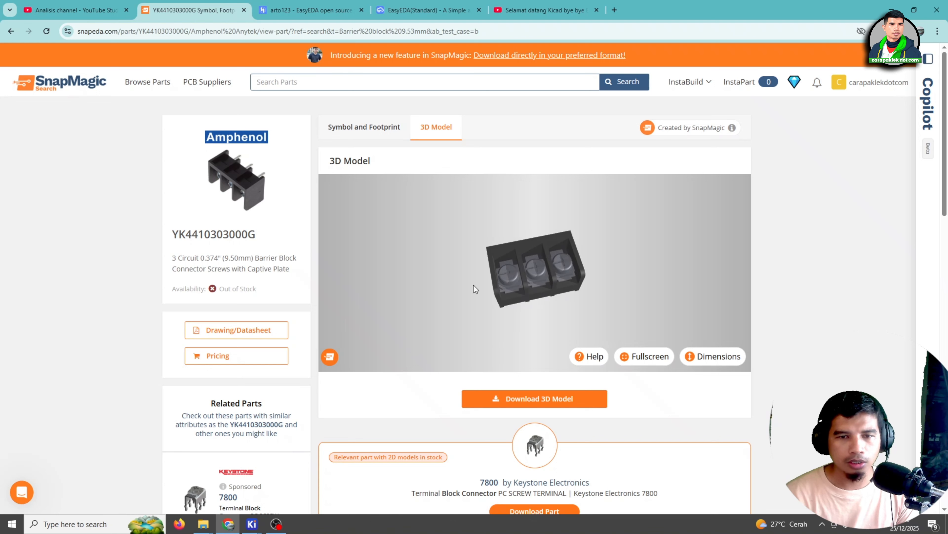
pyautogui.moveTo(225, 259); pyautogui.dragTo(234, 258)
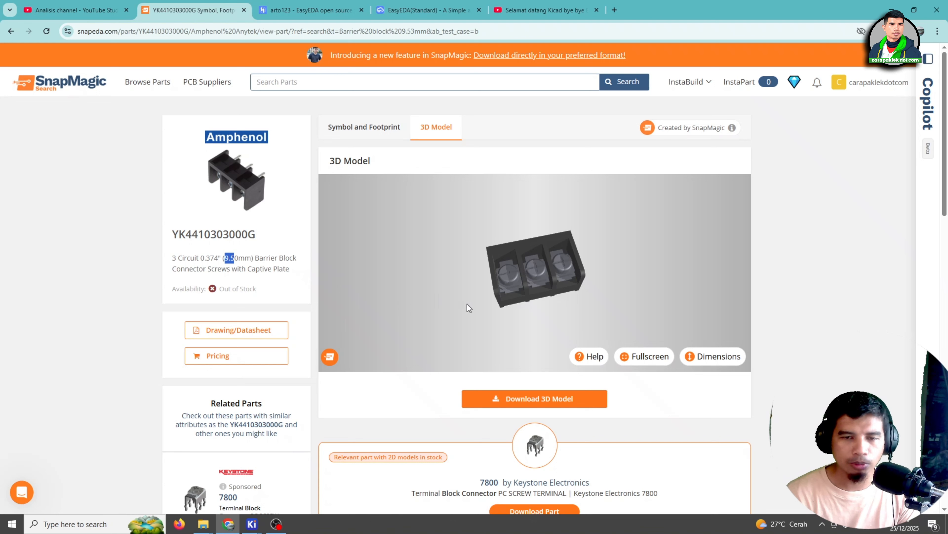
pyautogui.moveTo(466, 302); pyautogui.dragTo(436, 220)
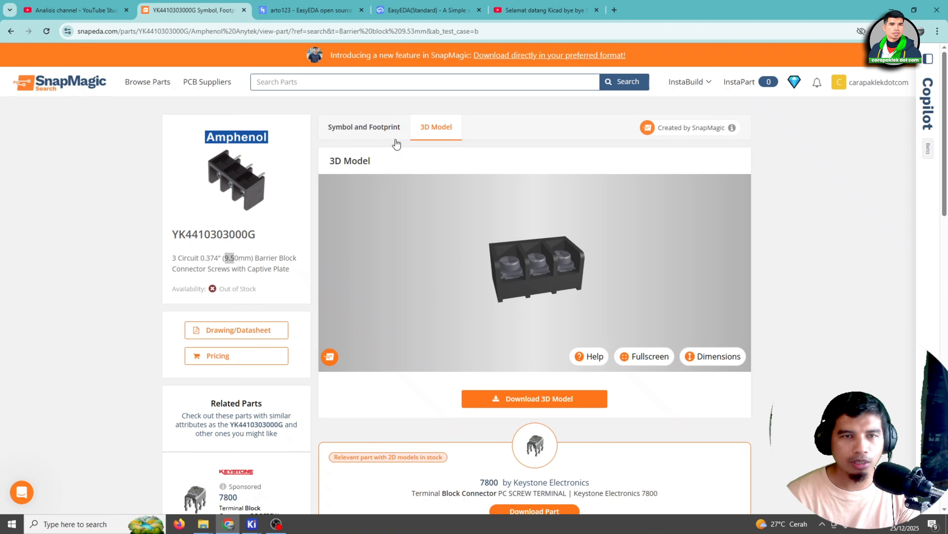
pyautogui.click(386, 133)
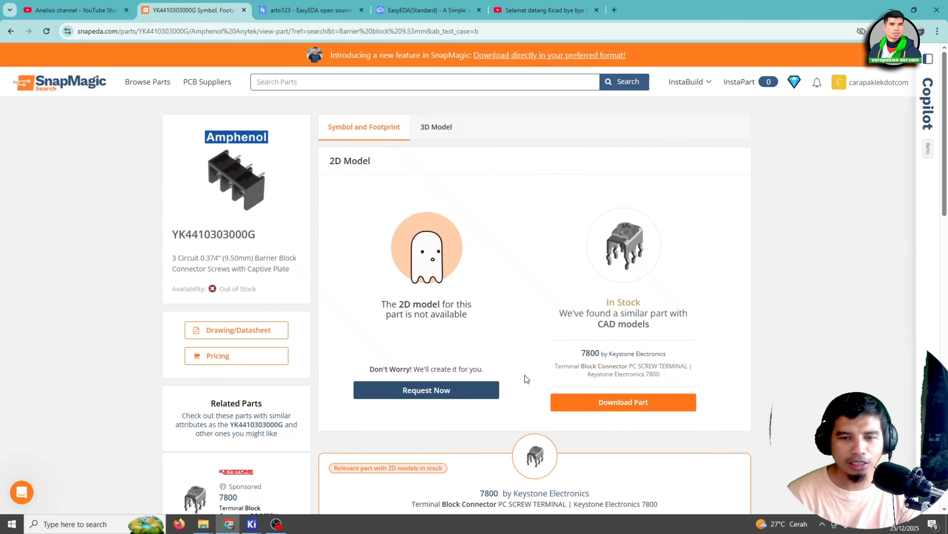
pyautogui.scroll(-1, 463, 300)
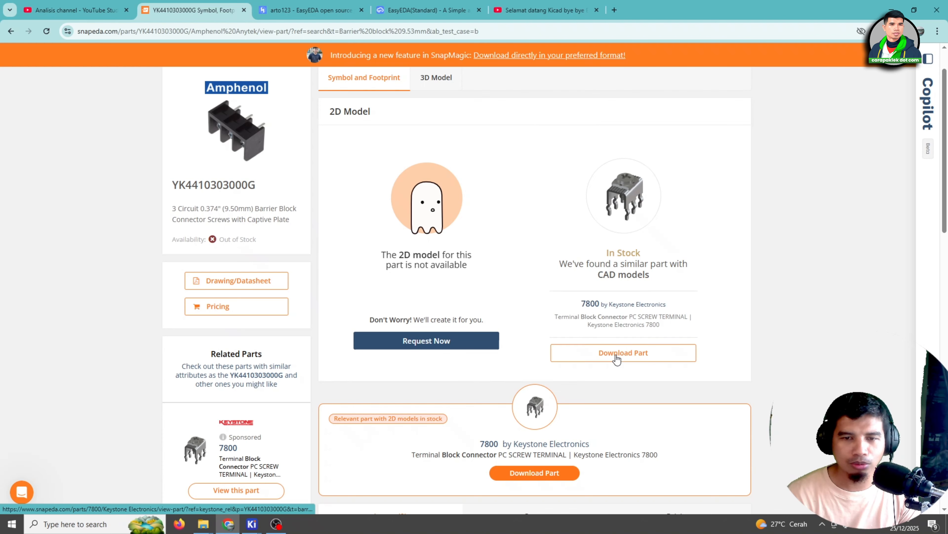
pyautogui.scroll(1, 463, 261)
pyautogui.click(454, 128)
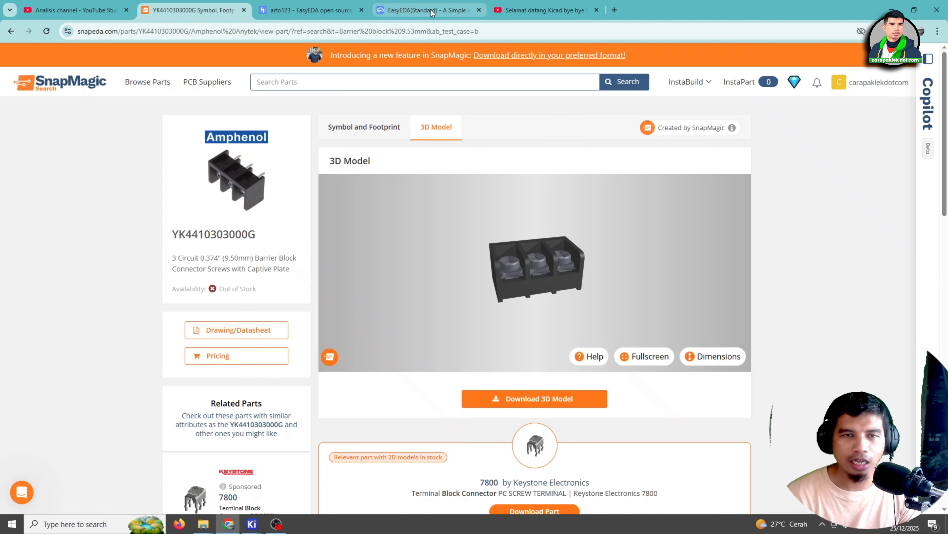
pyautogui.click(454, 15)
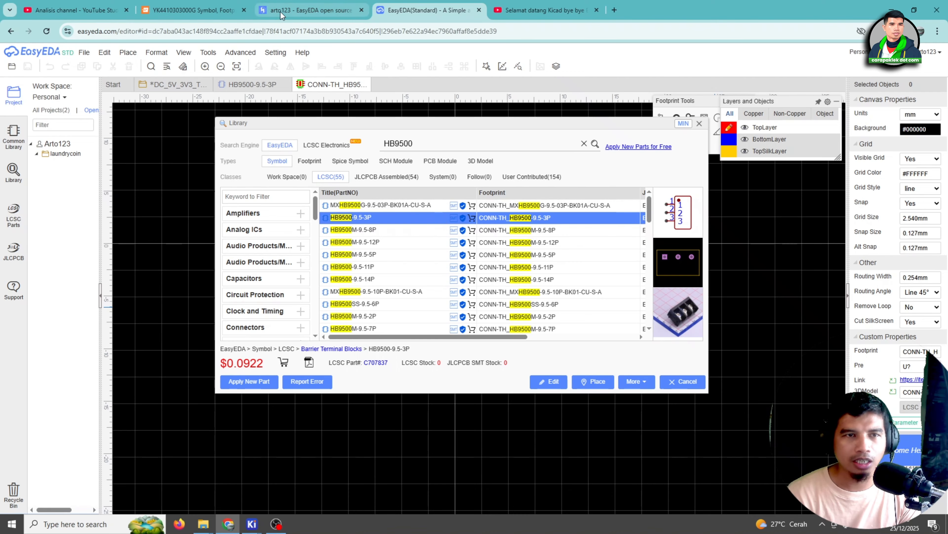
pyautogui.click(214, 13)
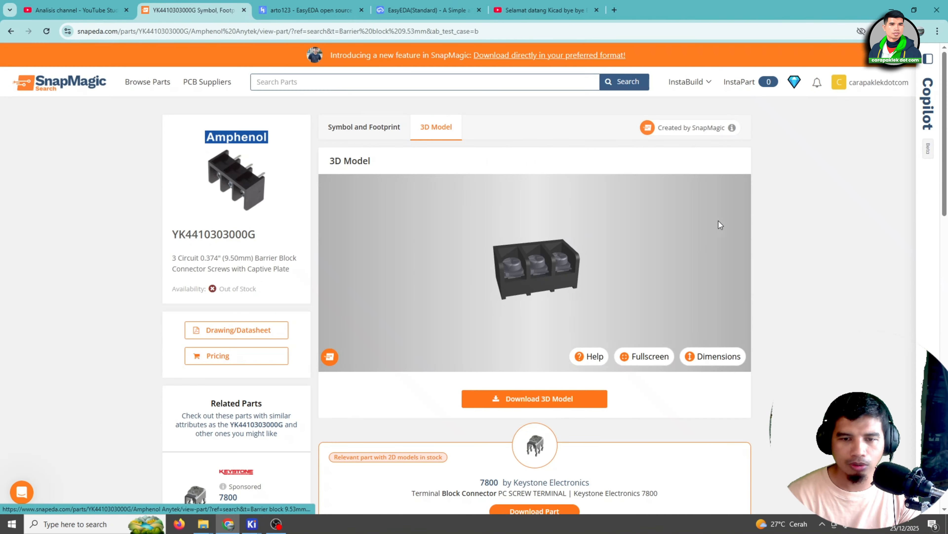
pyautogui.click(904, 31)
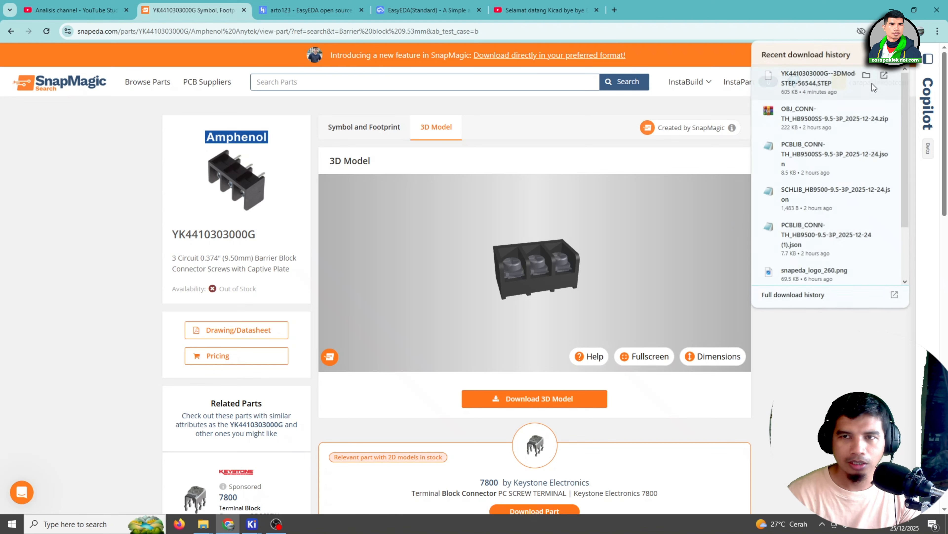
pyautogui.click(867, 75)
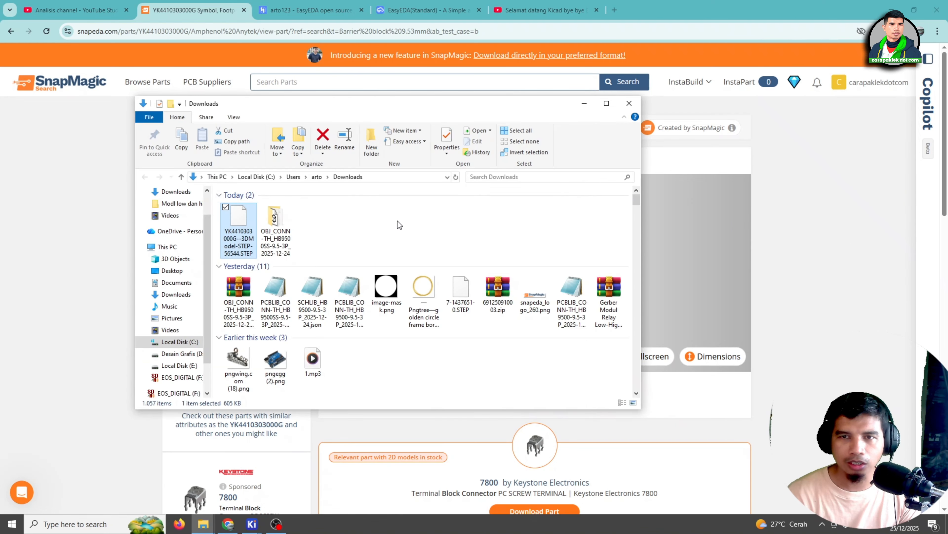
pyautogui.rightClick(236, 229)
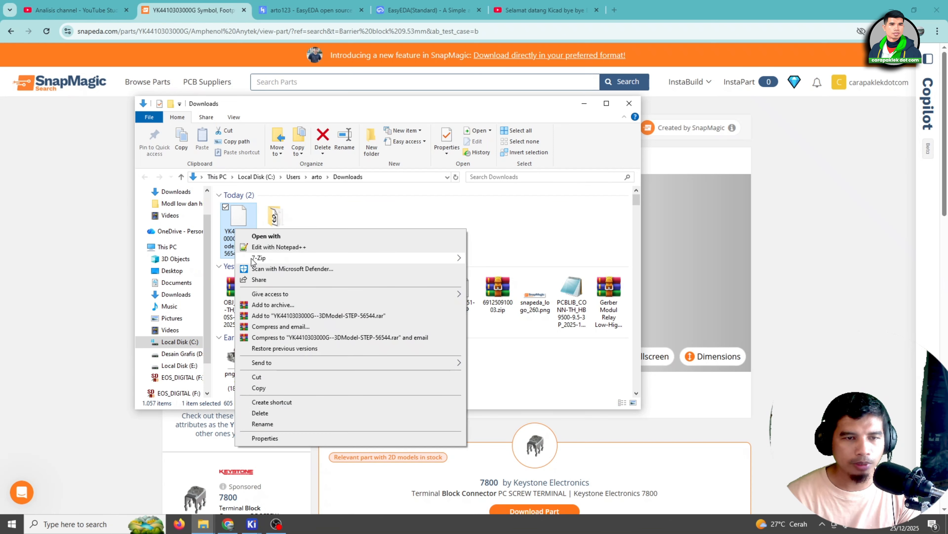
pyautogui.click(272, 387)
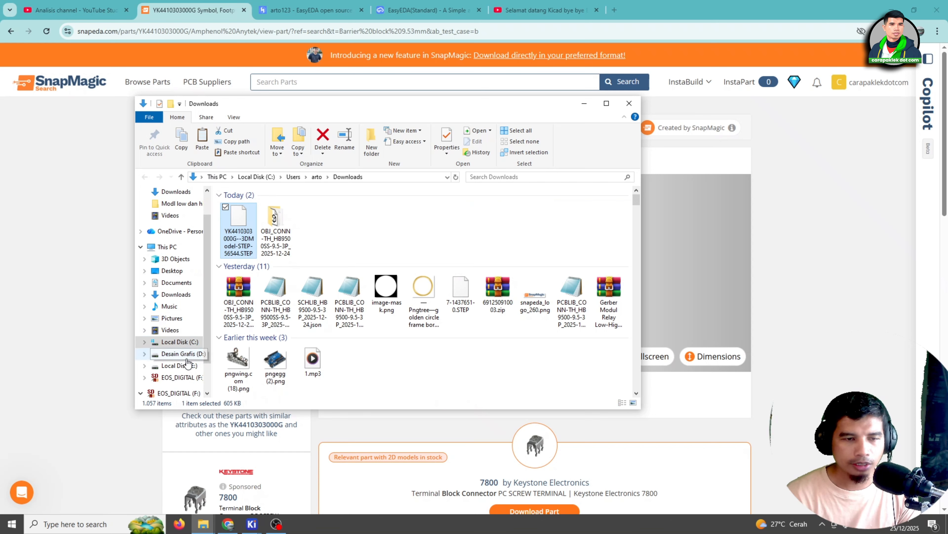
# Create a folder named HB9500.3dshape inside KICAD_Project\Library\3D on Local Disk (E:)
pyautogui.click(179, 366)
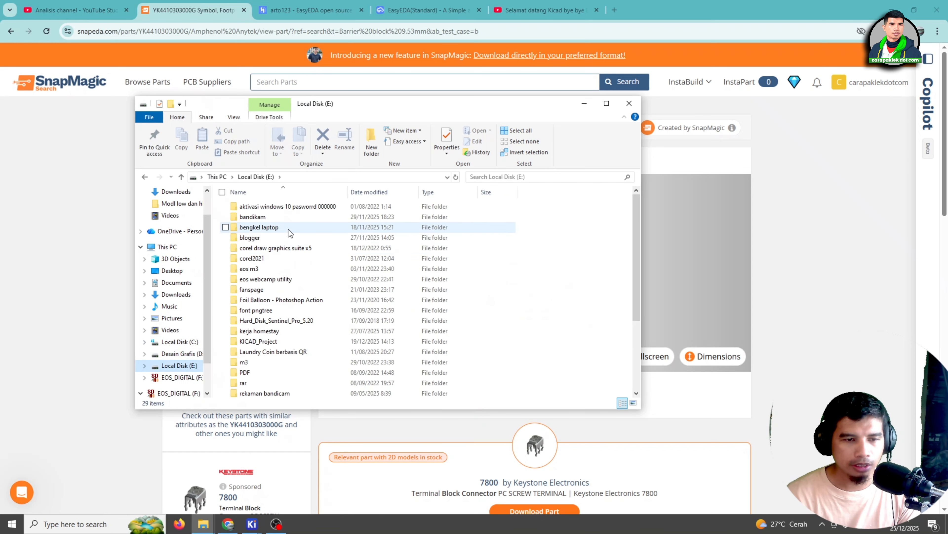
pyautogui.doubleClick(266, 345)
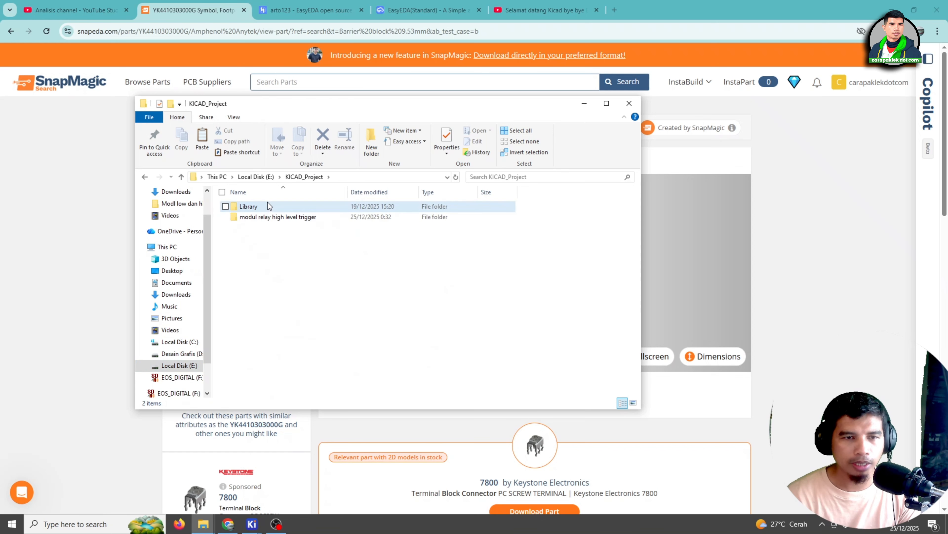
pyautogui.doubleClick(268, 205)
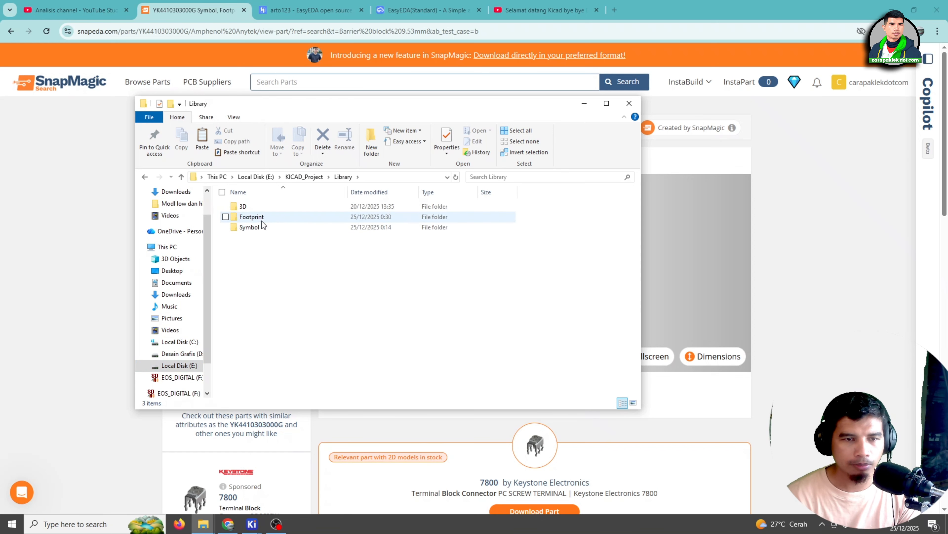
pyautogui.doubleClick(262, 207)
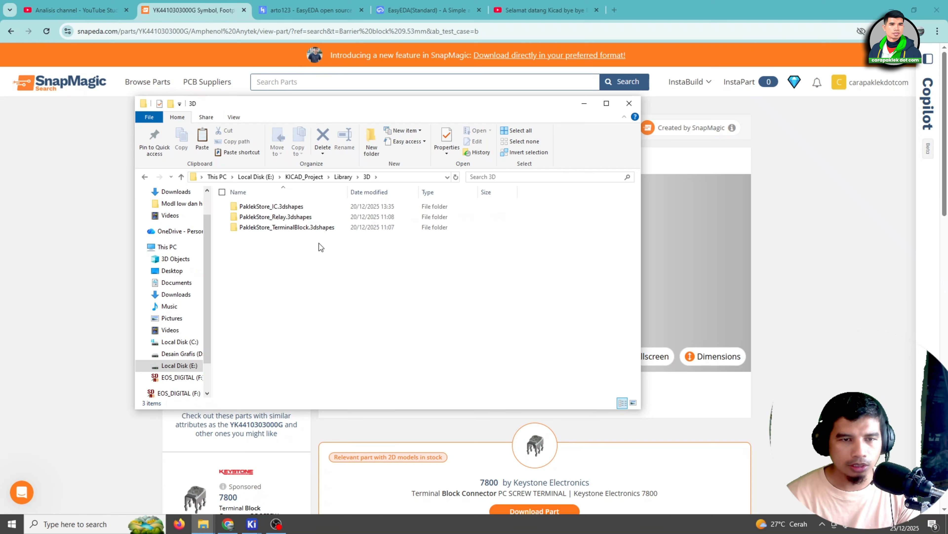
pyautogui.click(367, 147)
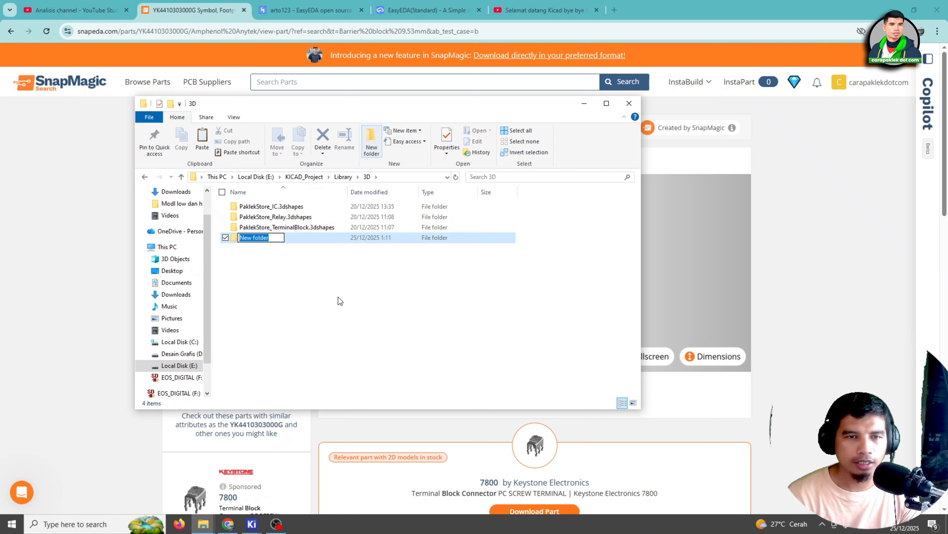
pyautogui.write('H')
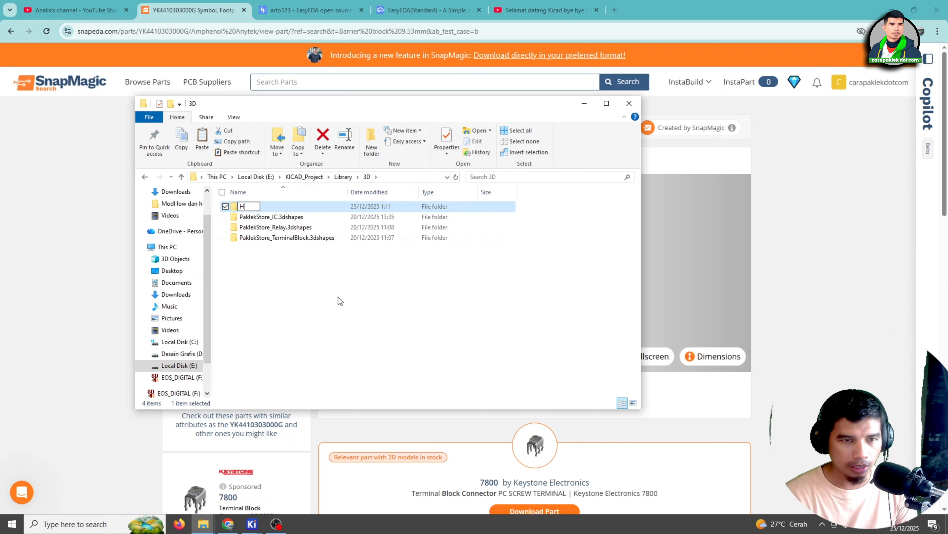
pyautogui.write('B9500')
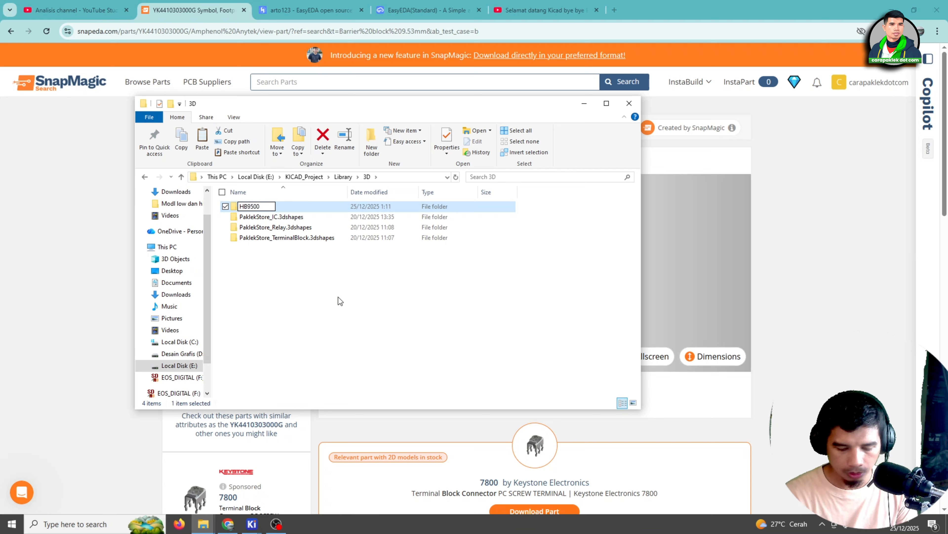
pyautogui.write('.3d')
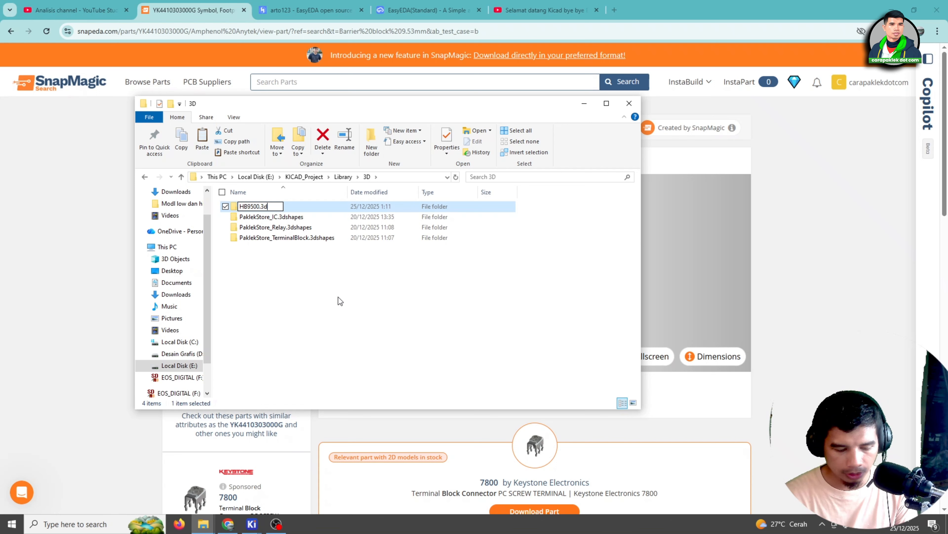
pyautogui.write('shape')
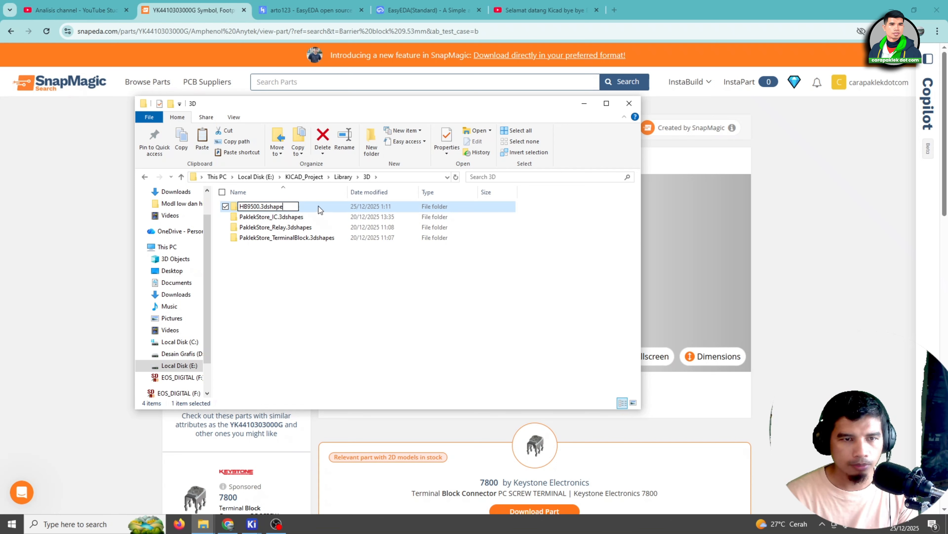
pyautogui.press('Return')
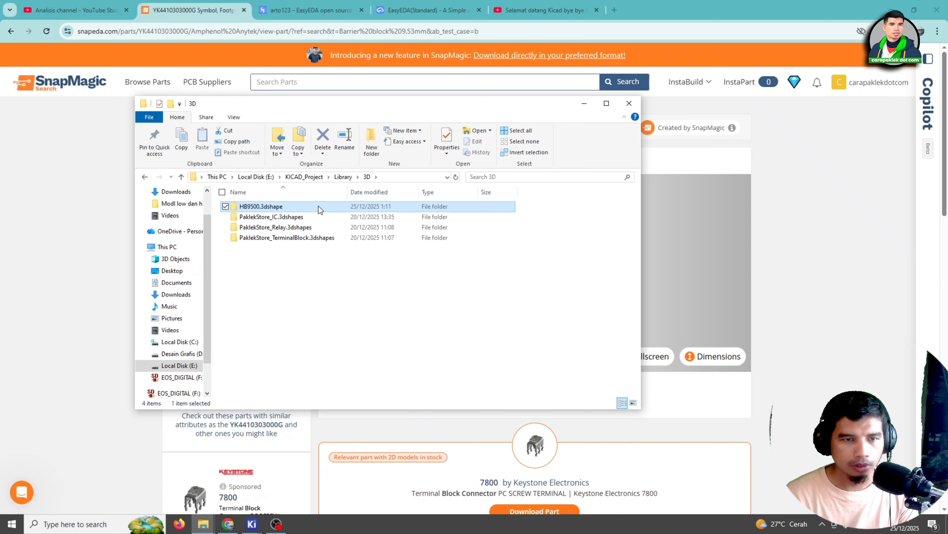
# Paste the copied STEP file into the HB9500.3dshape folder and widen the Name column to show its full name
pyautogui.doubleClick(321, 209)
pyautogui.rightClick(292, 234)
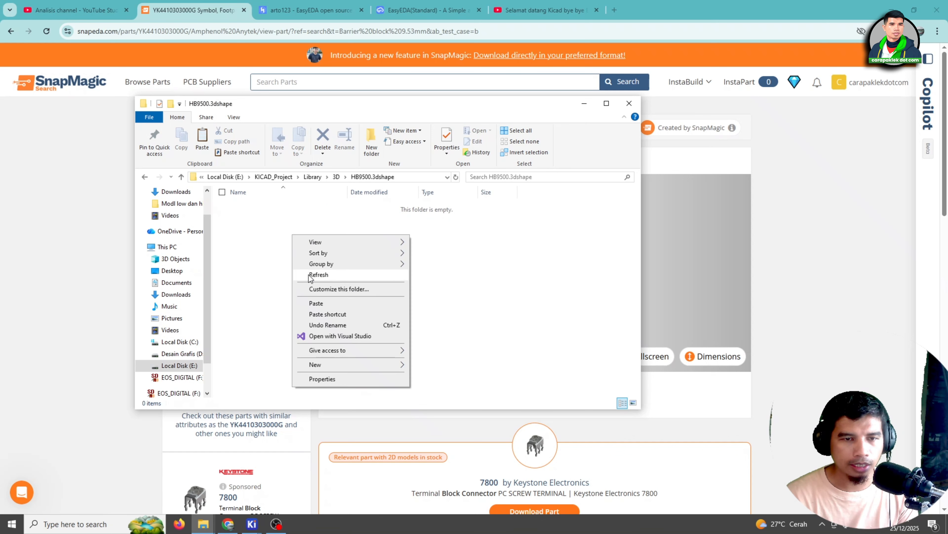
pyautogui.click(317, 304)
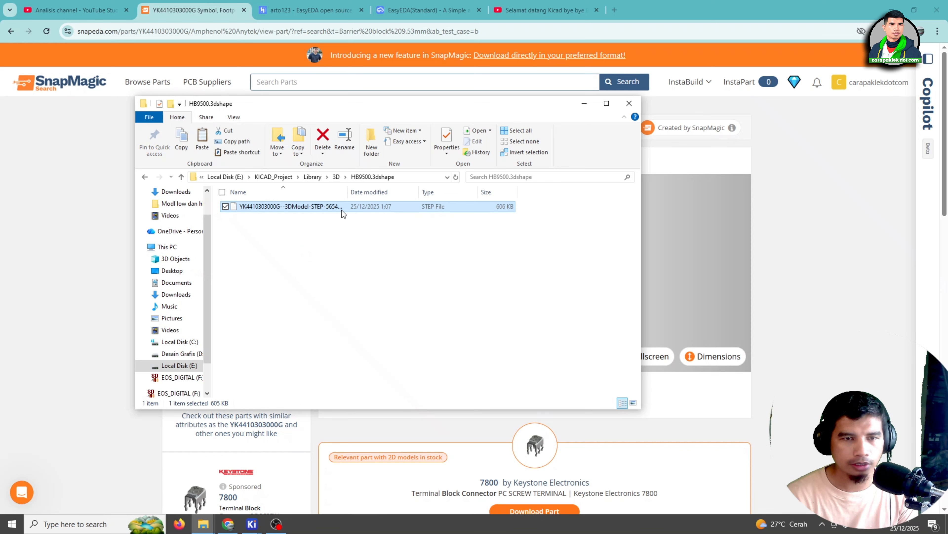
pyautogui.moveTo(347, 192); pyautogui.dragTo(390, 200)
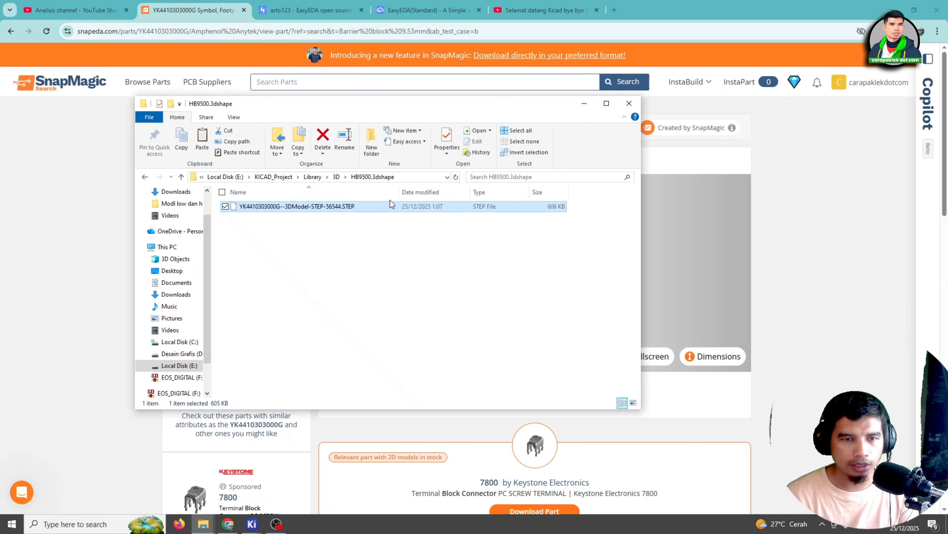
# Rename the STEP file in the HB9500.3dshape folder as HB9500.STEP and close the folder window
pyautogui.click(316, 208)
pyautogui.rightClick(317, 209)
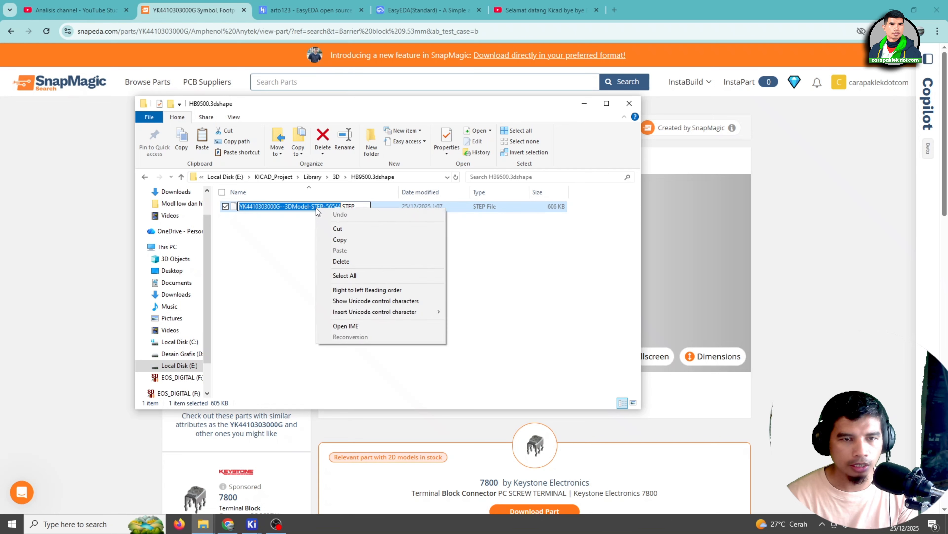
pyautogui.click(259, 312)
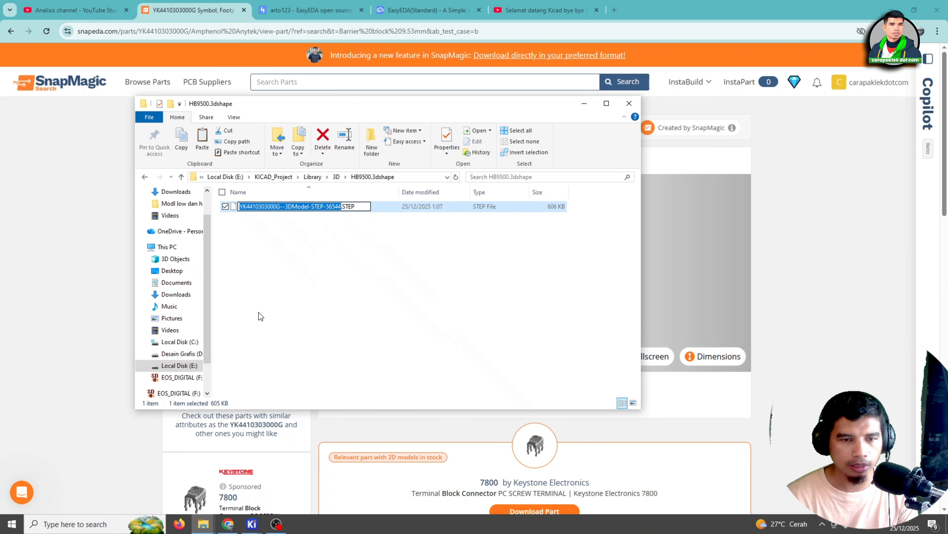
pyautogui.click(283, 218)
pyautogui.rightClick(286, 206)
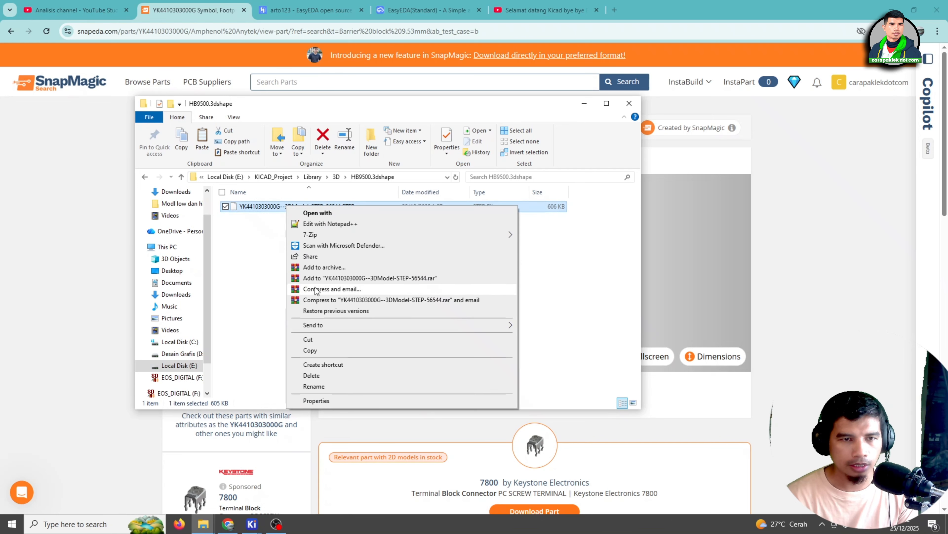
pyautogui.click(314, 386)
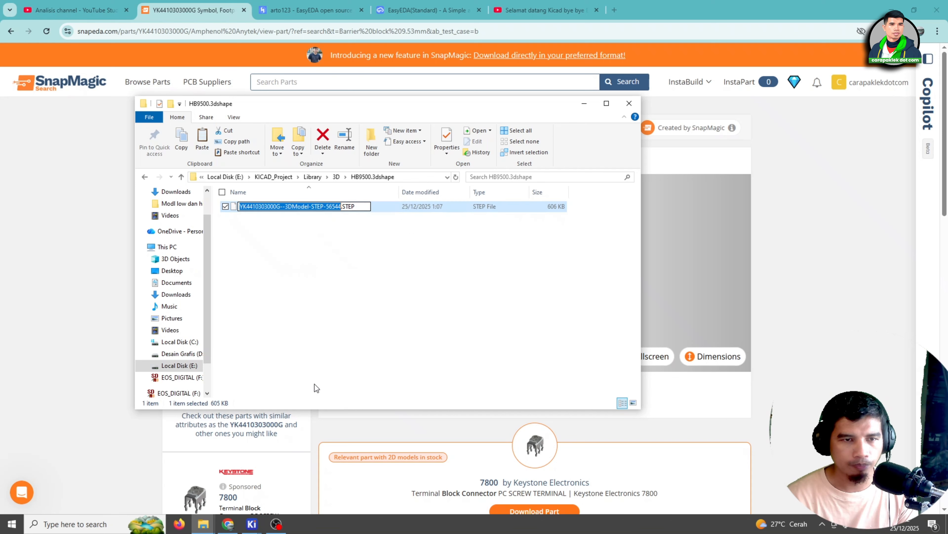
pyautogui.write('HB')
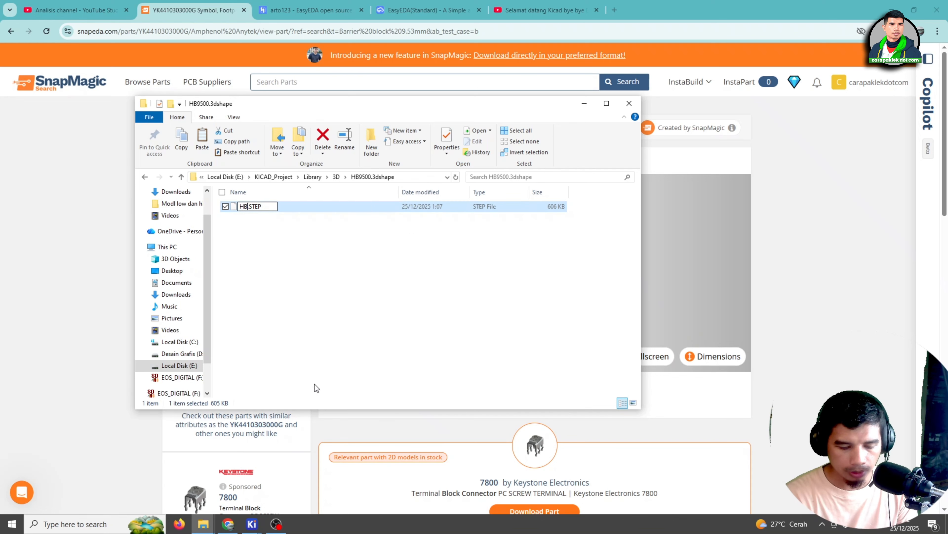
pyautogui.write('9500')
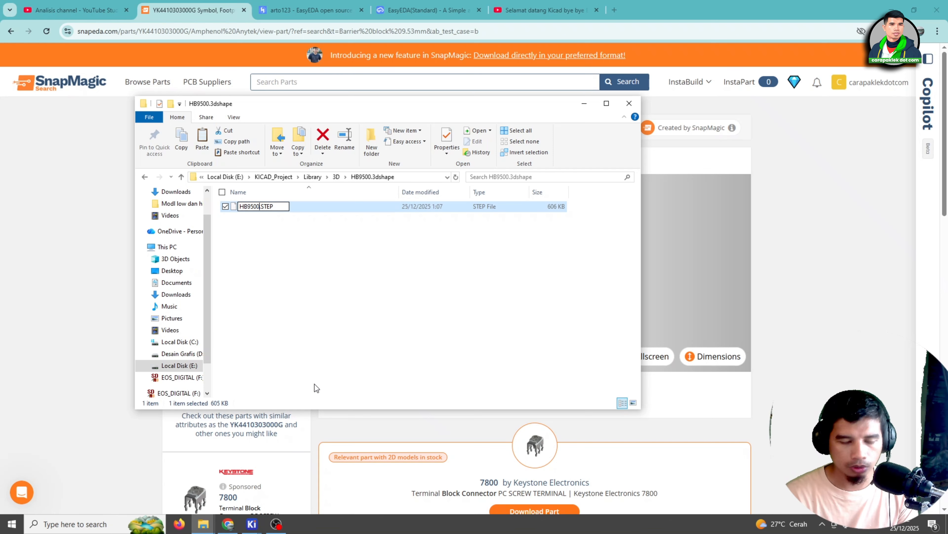
pyautogui.press('Return')
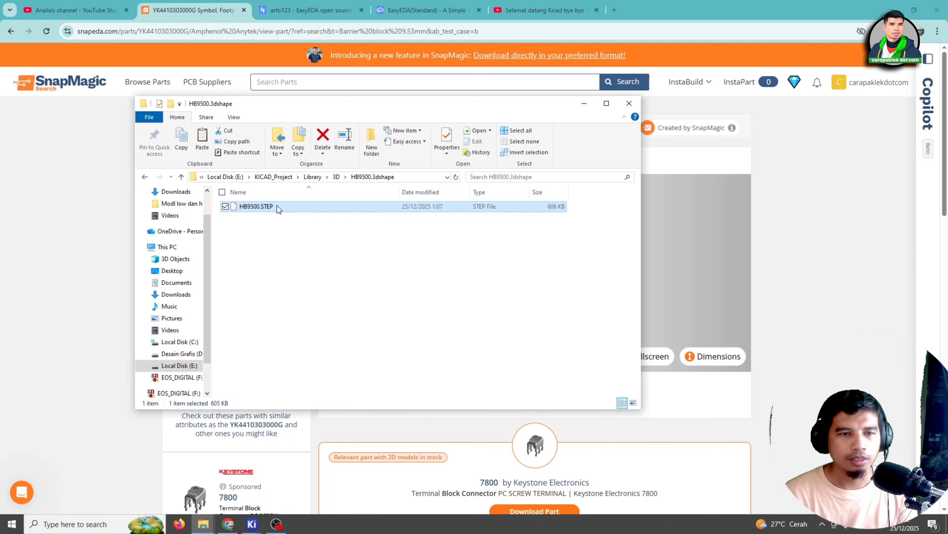
pyautogui.click(629, 103)
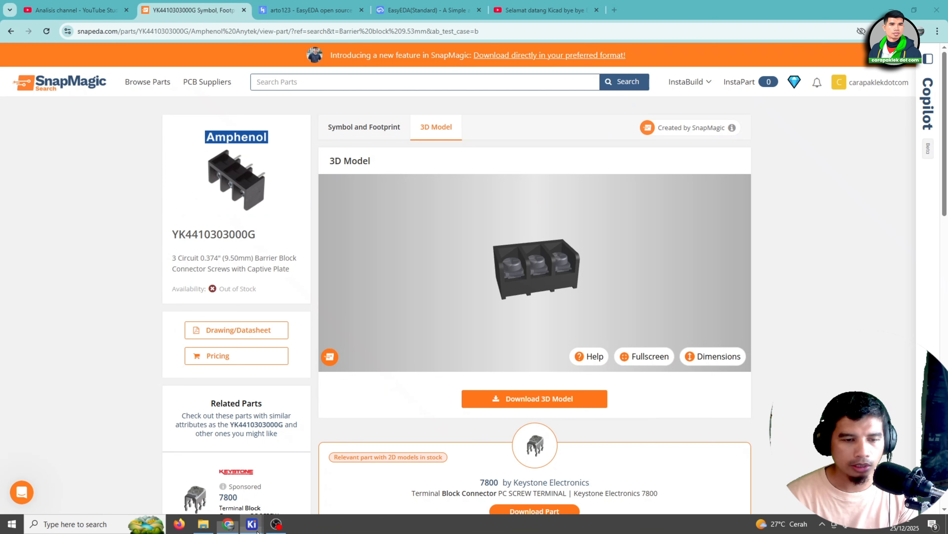
# Switch to the KiCad Footprint Editor and remove the existing 3D model entry from the CONN-TH_HB9500-9.5-3P footprint's properties
pyautogui.moveTo(258, 525)
pyautogui.click(303, 480)
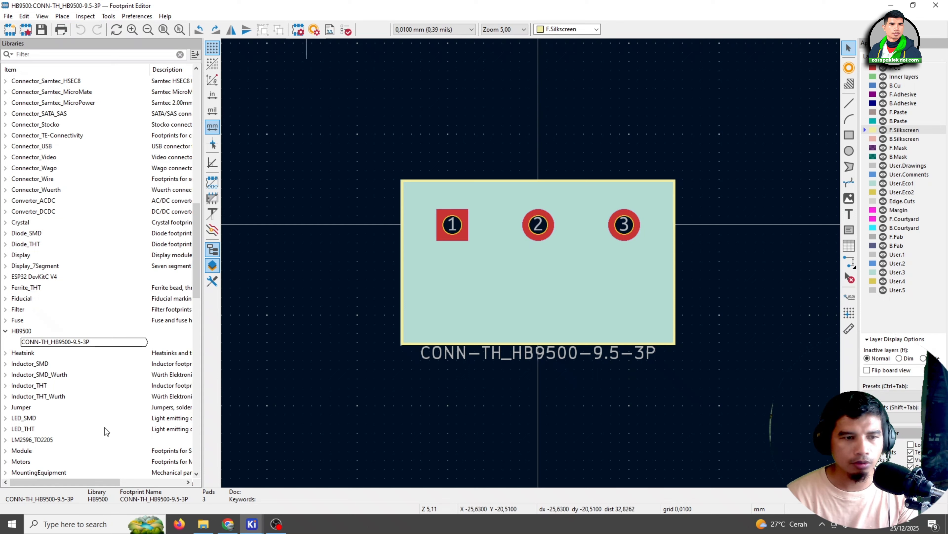
pyautogui.click(61, 342)
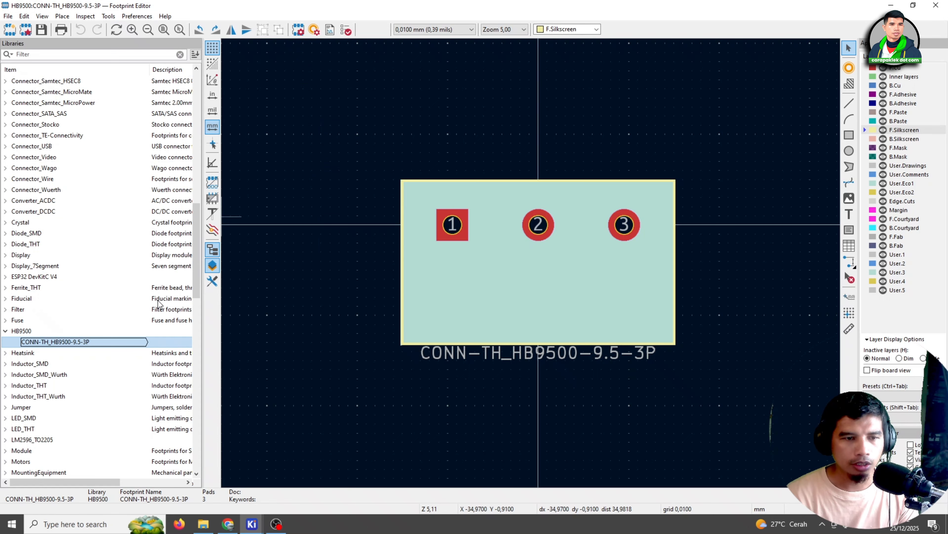
pyautogui.doubleClick(81, 342)
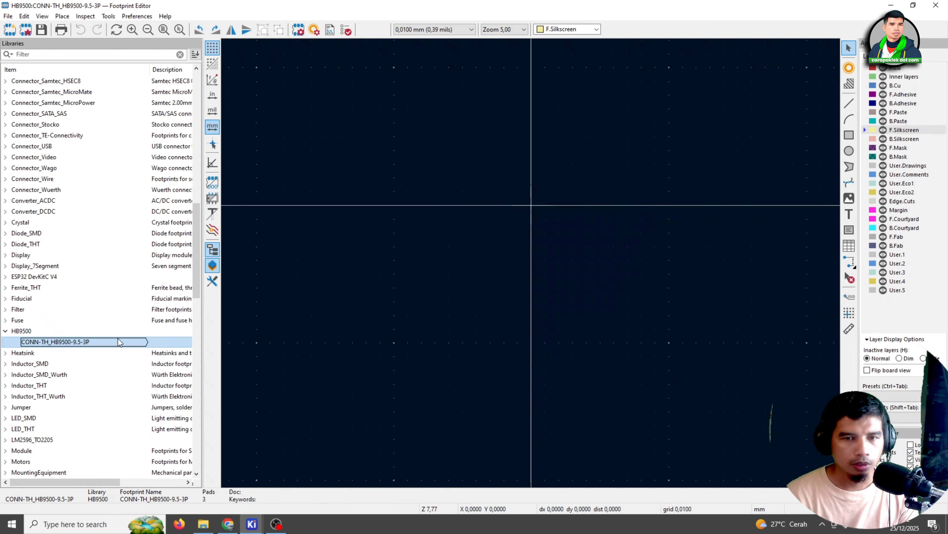
pyautogui.click(300, 34)
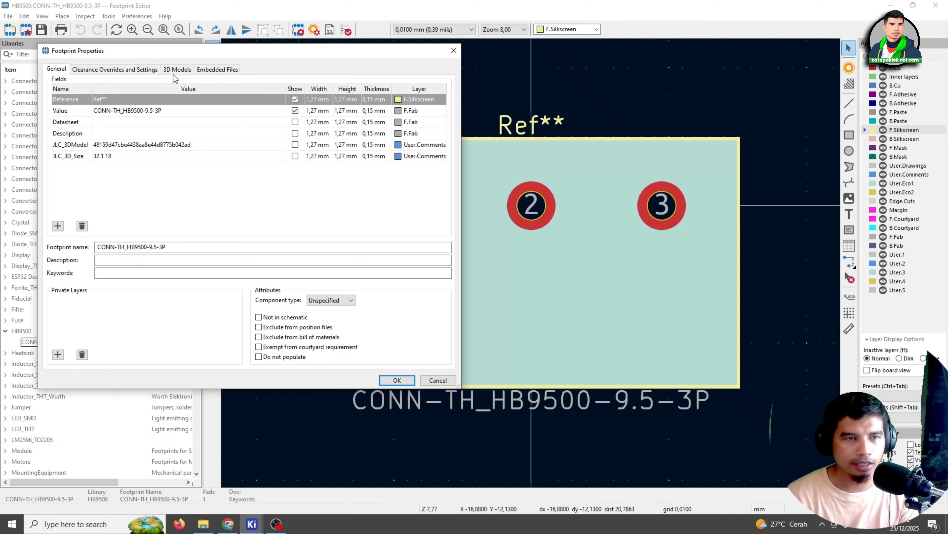
pyautogui.click(174, 74)
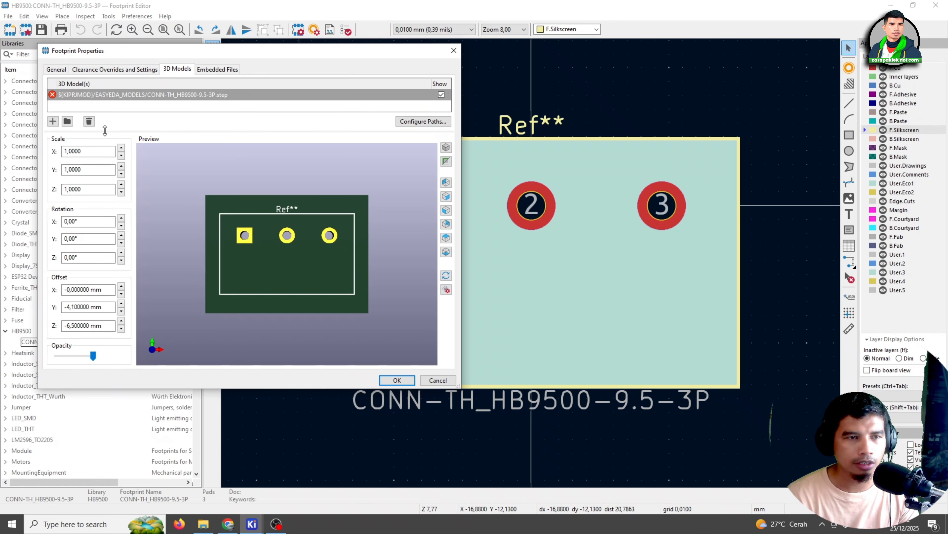
pyautogui.click(89, 121)
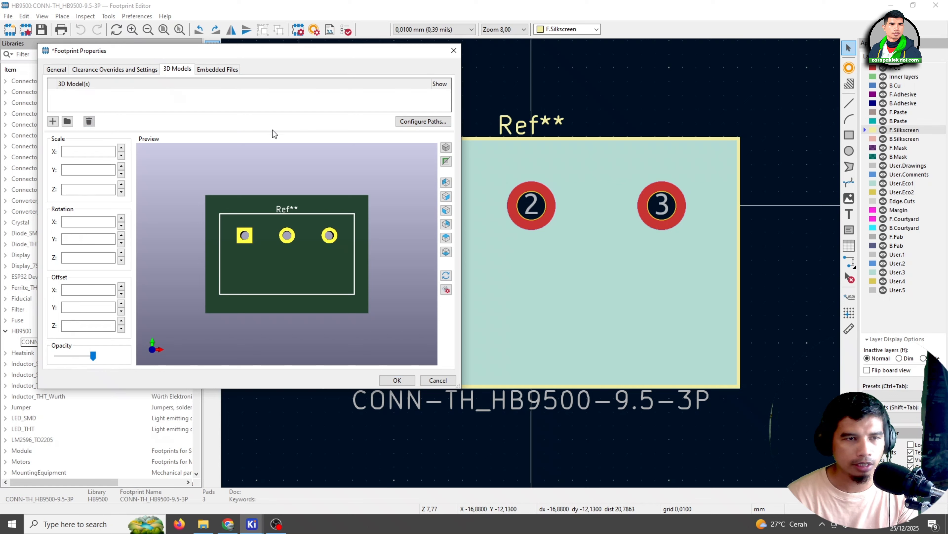
# Browse for a replacement 3D model in the KICAD_Project\Library\3D folder on Local Disk (E:)
pyautogui.click(70, 125)
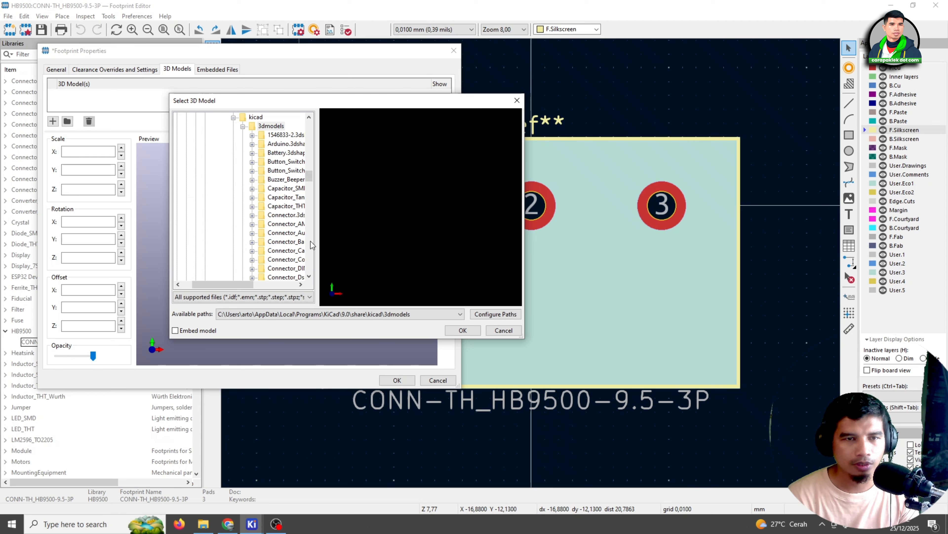
pyautogui.moveTo(308, 176); pyautogui.dragTo(319, 264)
pyautogui.moveTo(214, 284); pyautogui.dragTo(204, 284)
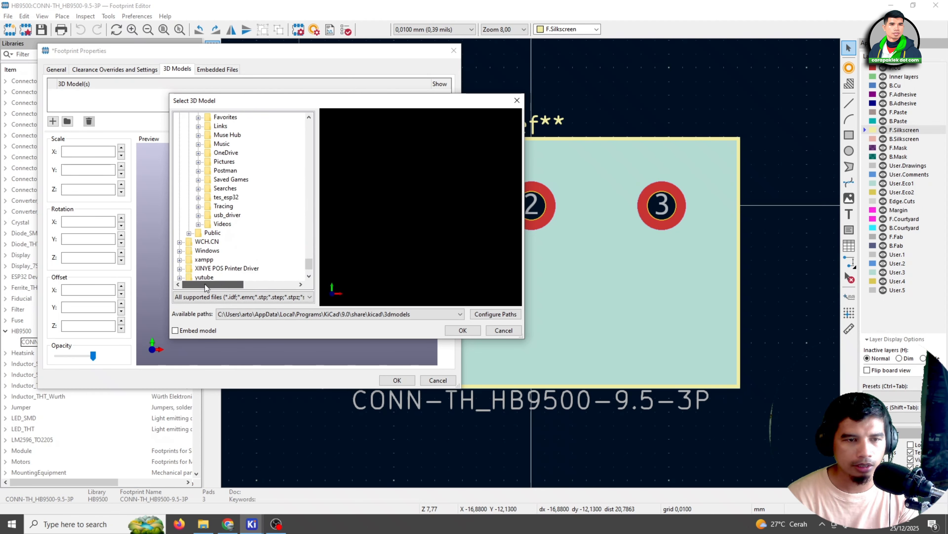
pyautogui.scroll(-2, 216, 228)
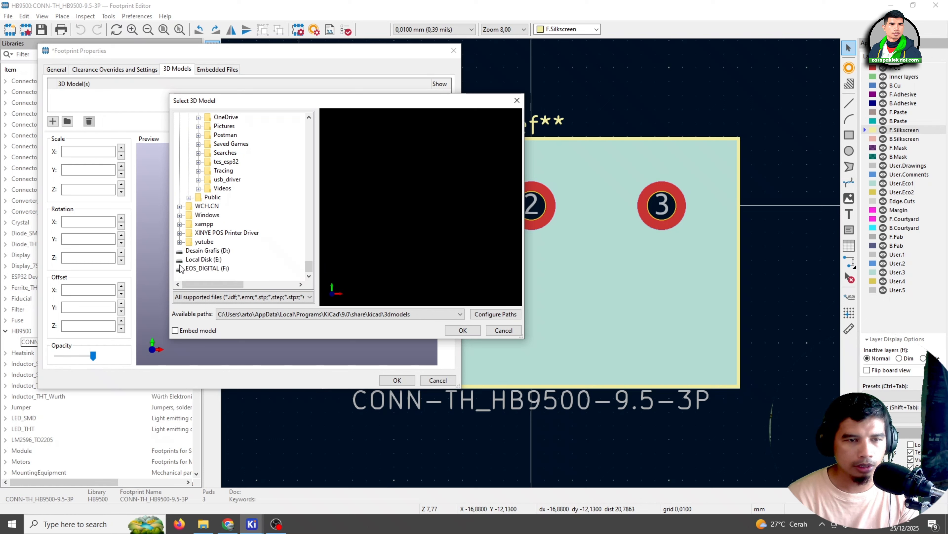
pyautogui.doubleClick(188, 259)
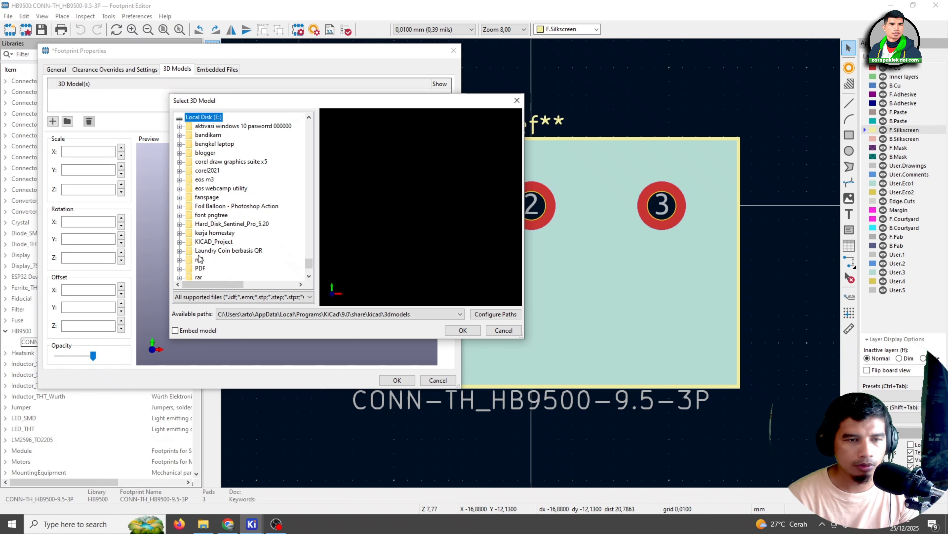
pyautogui.doubleClick(203, 242)
pyautogui.doubleClick(211, 250)
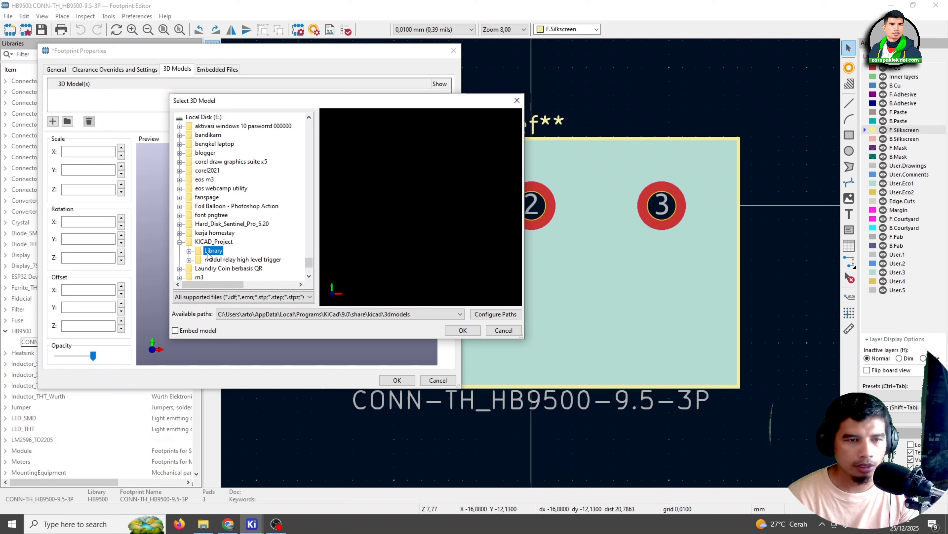
pyautogui.doubleClick(216, 250)
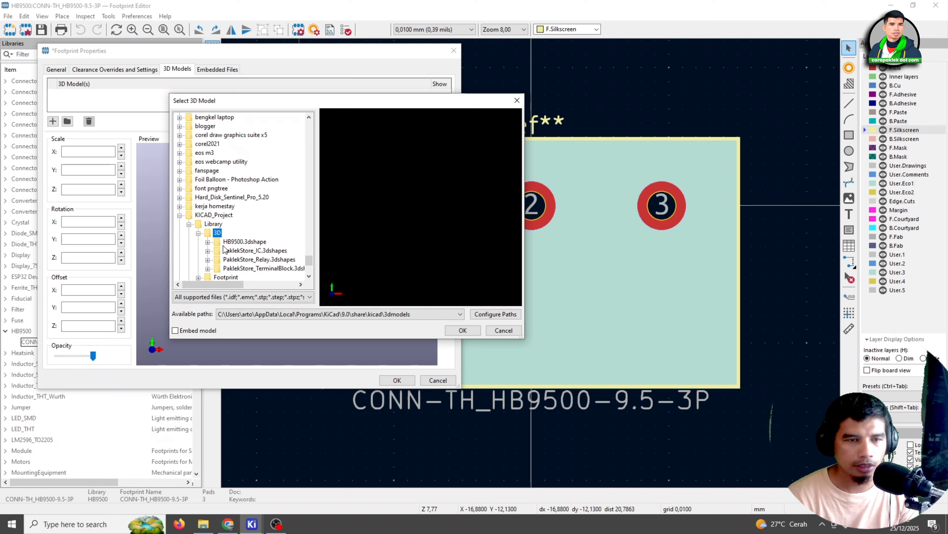
# Preview HB9500.STEP from the HB9500.3dshape folder and assign it as the footprint's 3D model
pyautogui.click(208, 242)
pyautogui.click(256, 251)
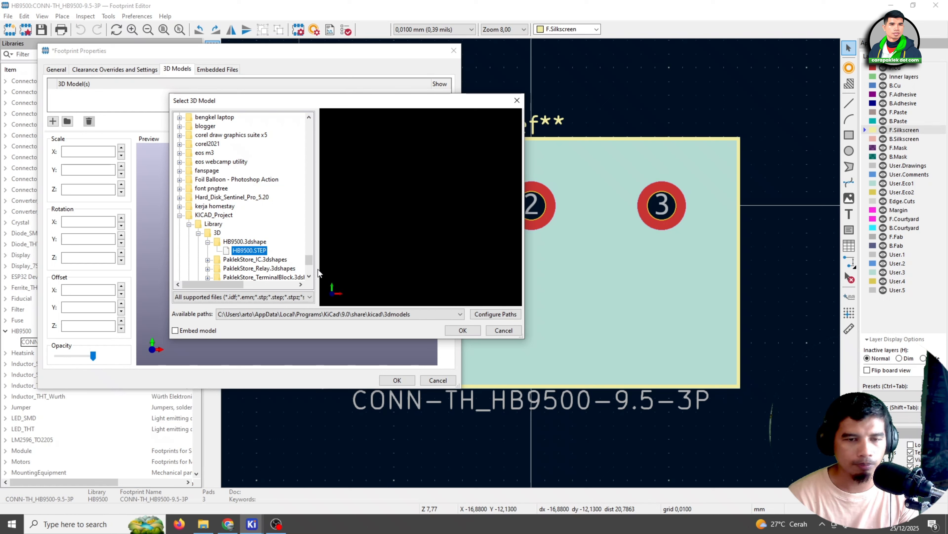
pyautogui.click(261, 251)
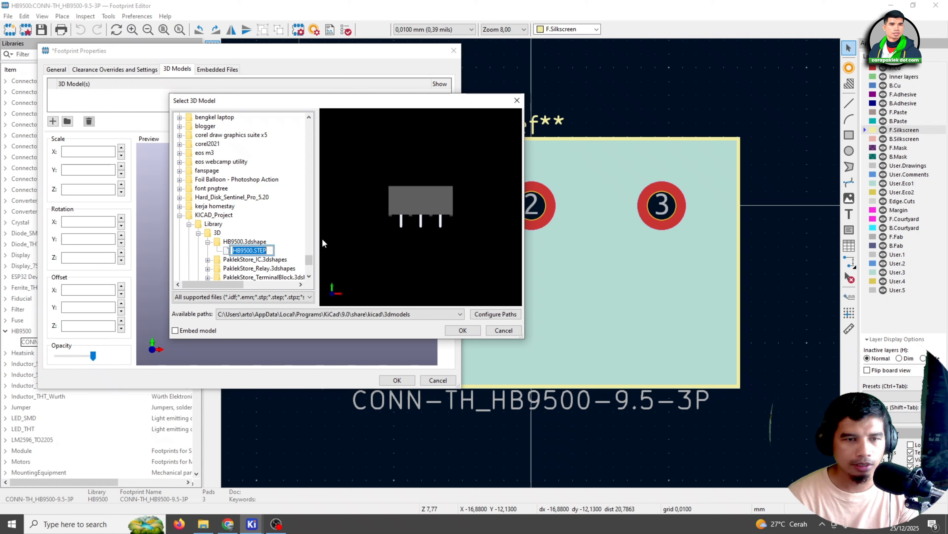
pyautogui.press('Escape')
pyautogui.moveTo(437, 261); pyautogui.dragTo(401, 244)
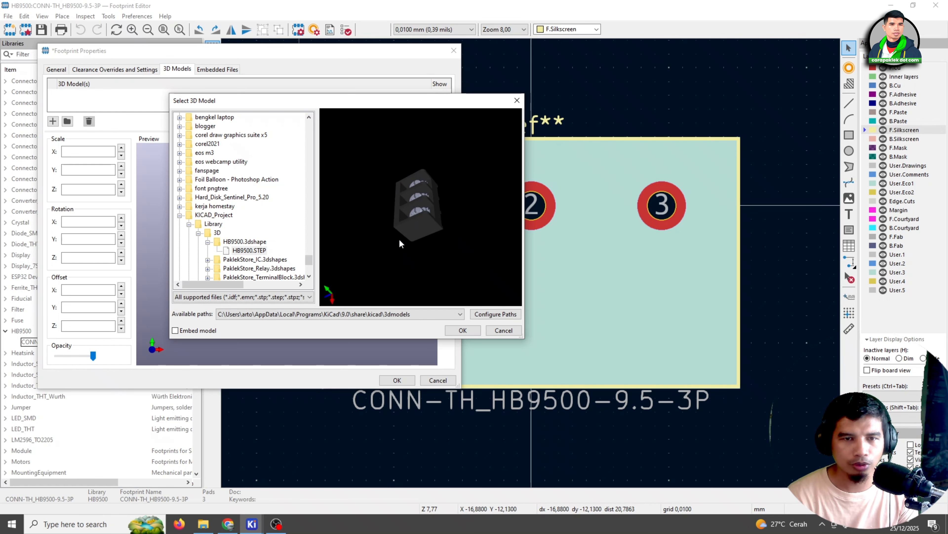
pyautogui.click(461, 330)
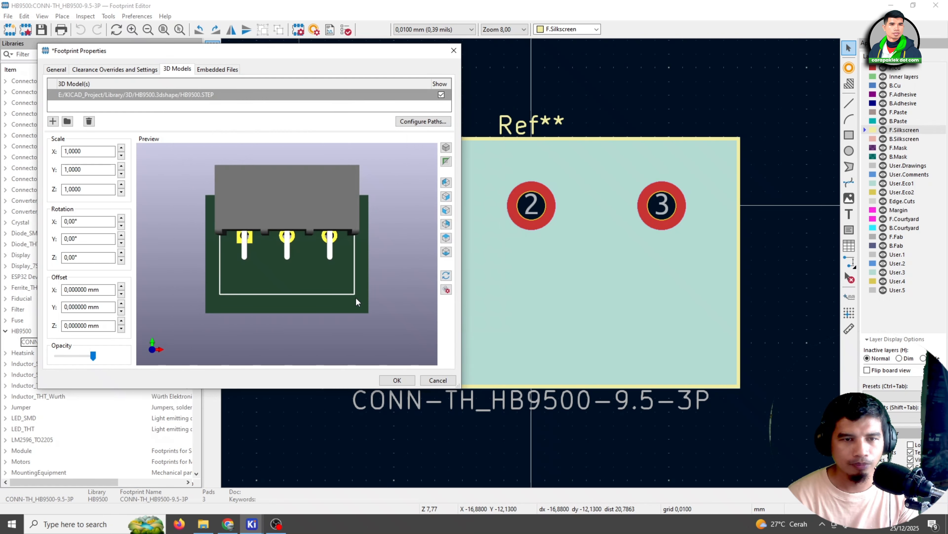
# Rotate the HB9500 3D model 90° about X and 180° about Z to seat it on the footprint
pyautogui.moveTo(314, 229)
pyautogui.mouseDown()
pyautogui.moveTo(324, 329)
pyautogui.moveTo(316, 277)
pyautogui.moveTo(324, 238)
pyautogui.mouseUp()
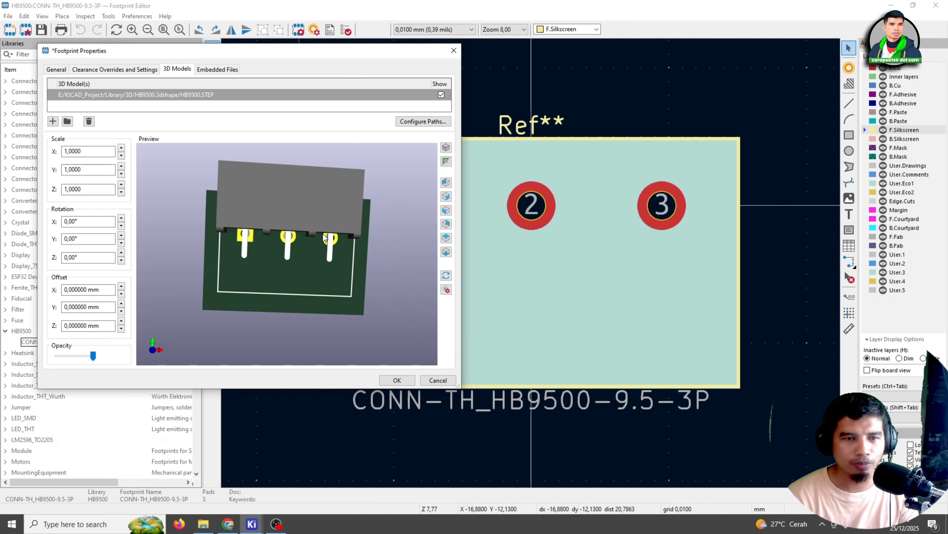
pyautogui.moveTo(325, 322); pyautogui.dragTo(306, 315)
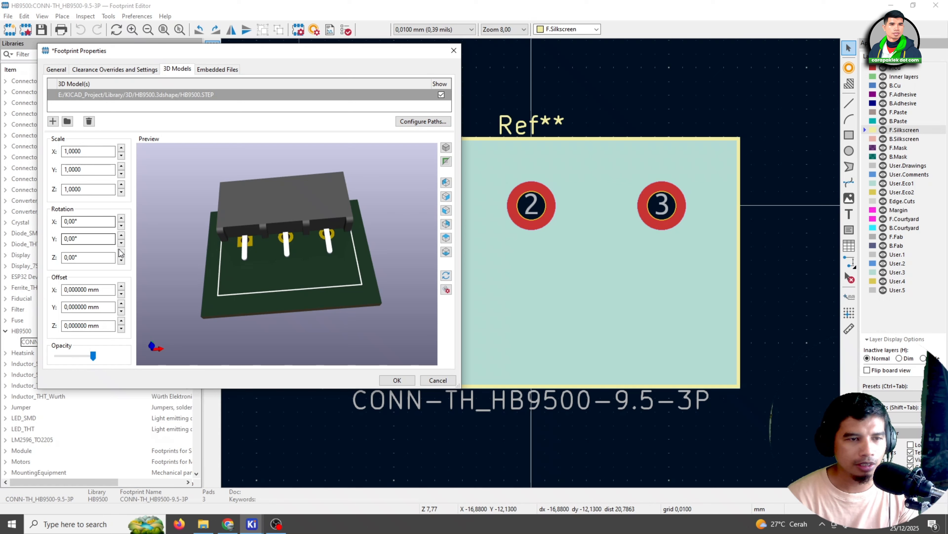
pyautogui.click(121, 219)
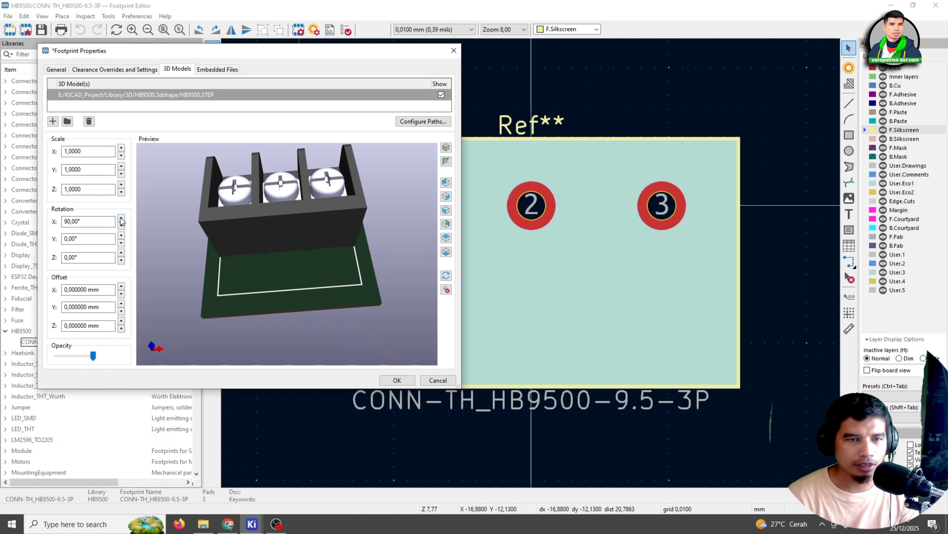
pyautogui.moveTo(385, 304); pyautogui.dragTo(304, 248)
pyautogui.click(121, 253)
pyautogui.click(121, 253)
# Check the model's fit against the pads and outline, apply the footprint properties and save the footprint
pyautogui.scroll(5, 319, 267)
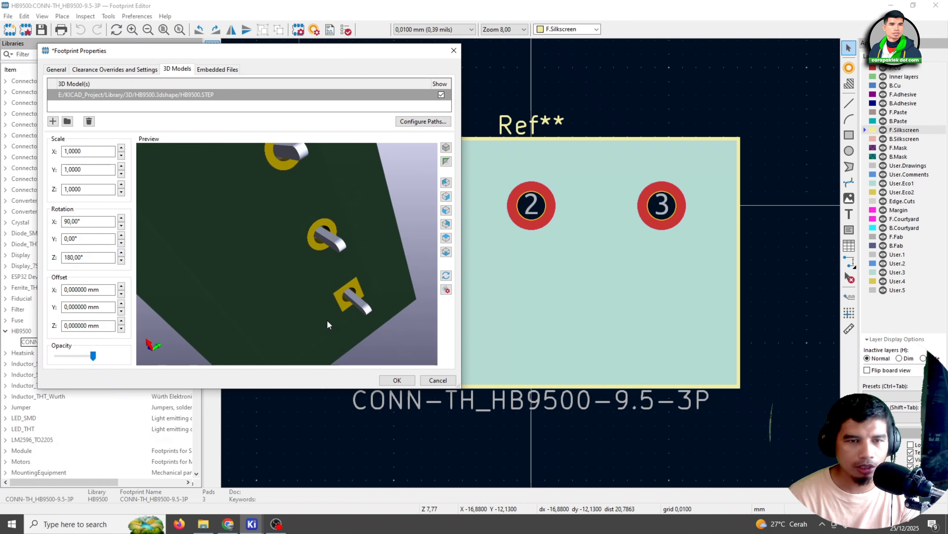
pyautogui.moveTo(290, 171); pyautogui.dragTo(354, 341)
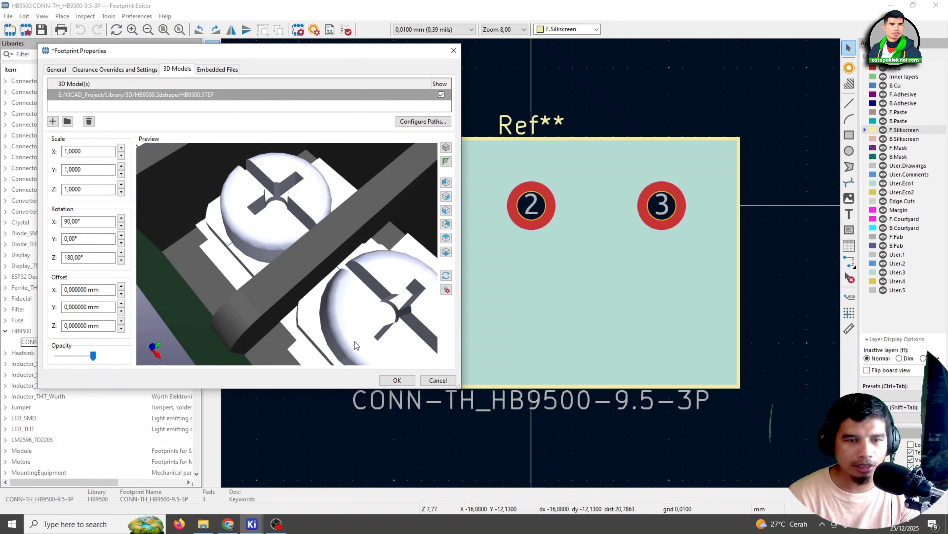
pyautogui.scroll(-5, 324, 290)
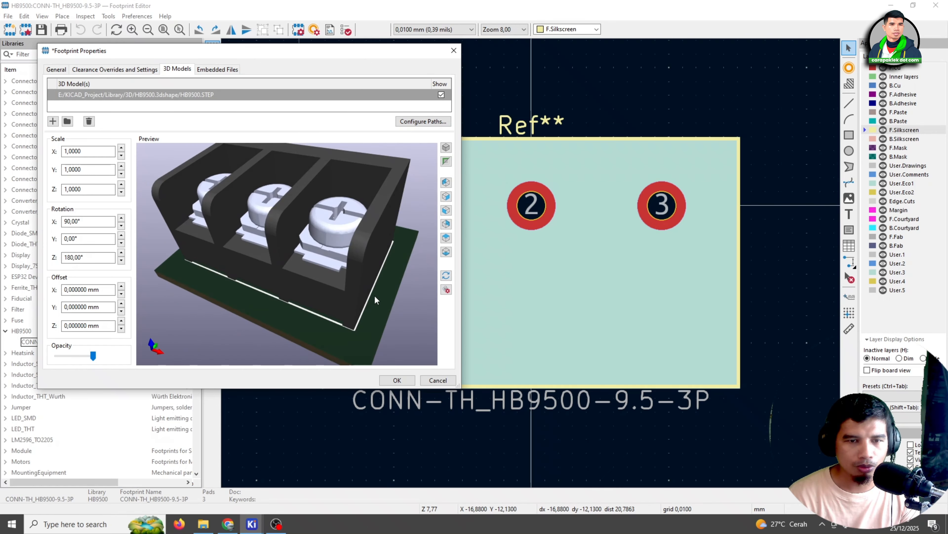
pyautogui.moveTo(376, 299)
pyautogui.mouseDown()
pyautogui.moveTo(431, 260)
pyautogui.moveTo(368, 282)
pyautogui.mouseUp()
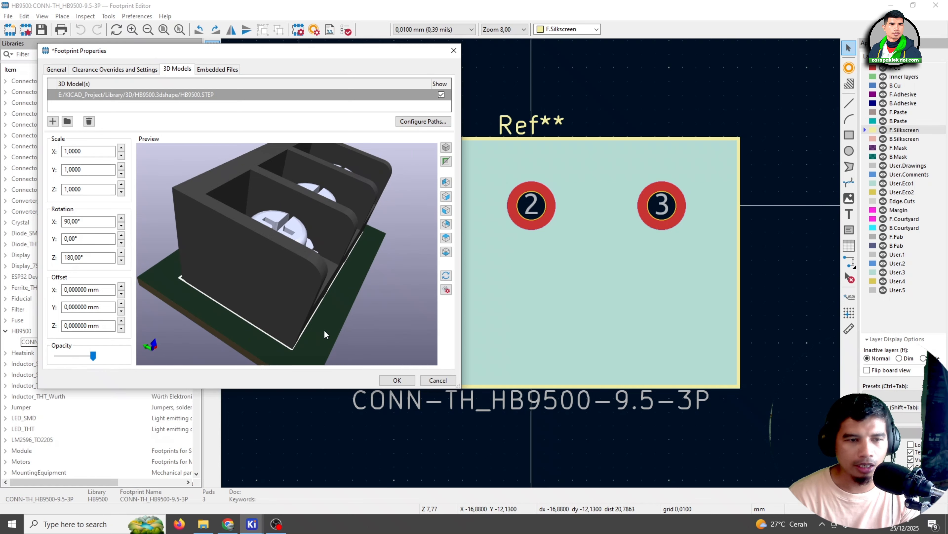
pyautogui.click(397, 380)
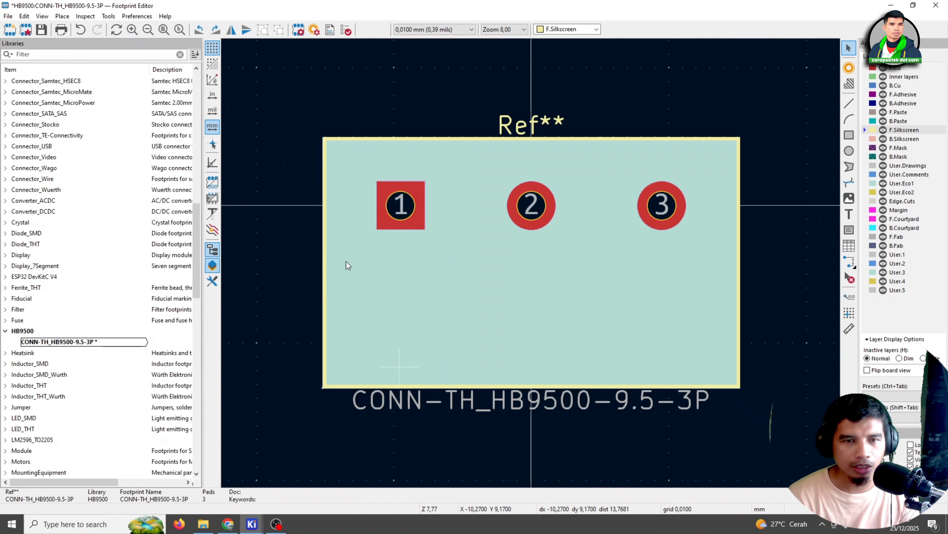
pyautogui.click(42, 30)
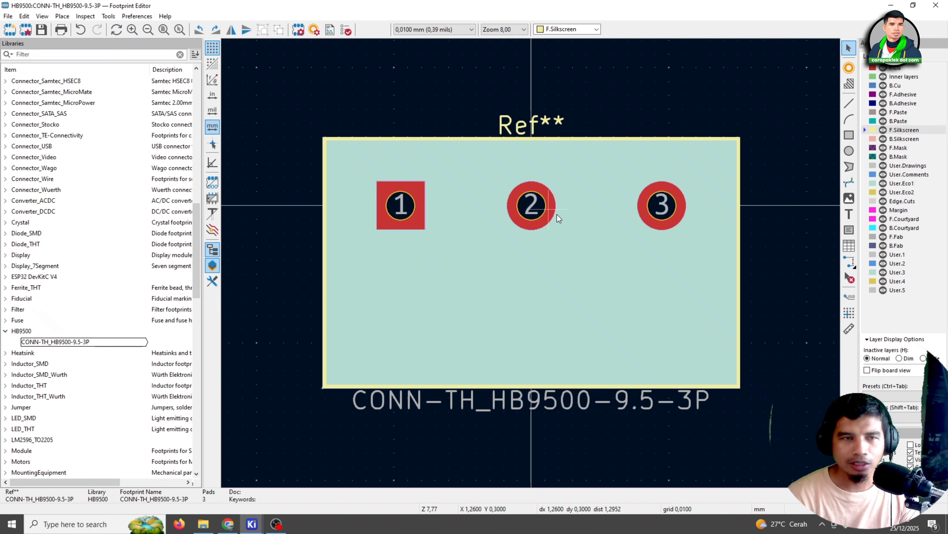
# Inspect the saved HB9500 footprint in the 3D viewer from the front, the sides and the underside to check the pins against the pads
pyautogui.click(43, 16)
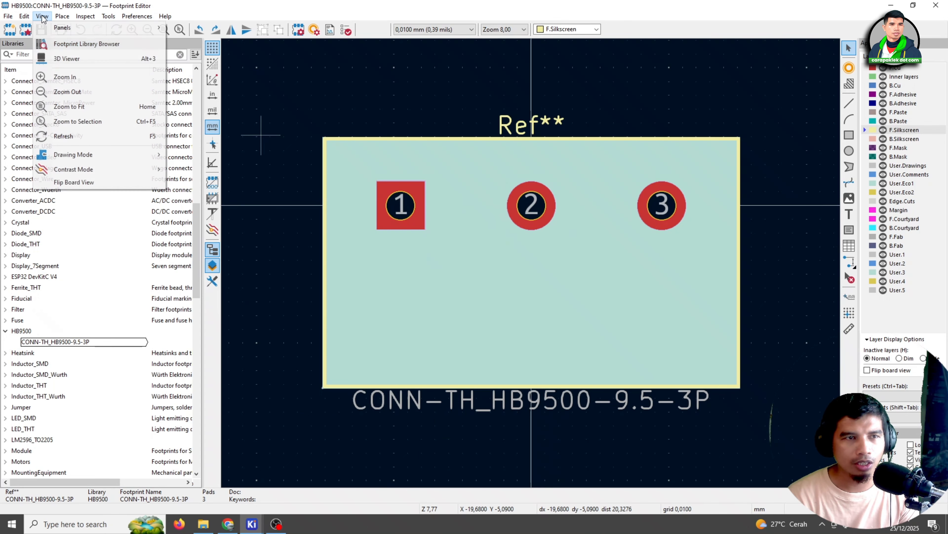
pyautogui.click(51, 56)
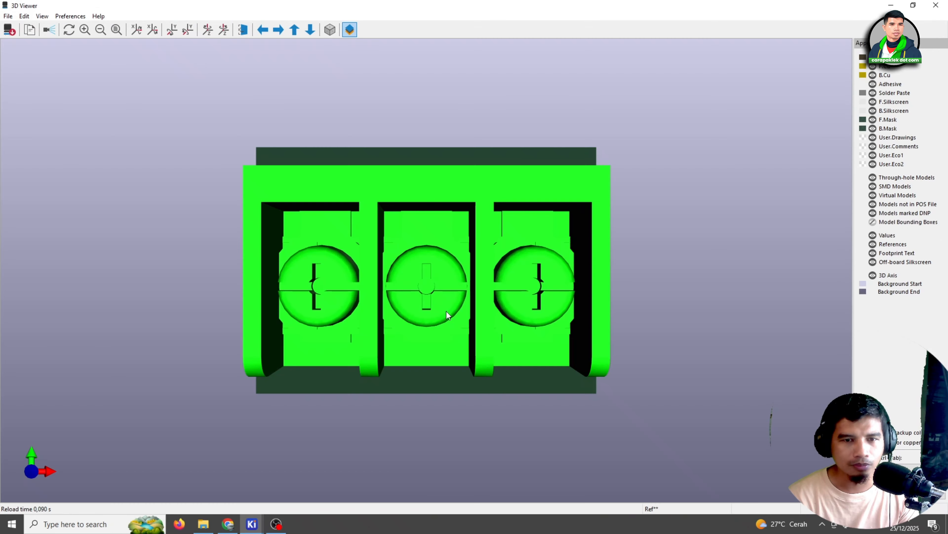
pyautogui.moveTo(446, 311); pyautogui.dragTo(643, 281)
pyautogui.moveTo(607, 229); pyautogui.dragTo(548, 340)
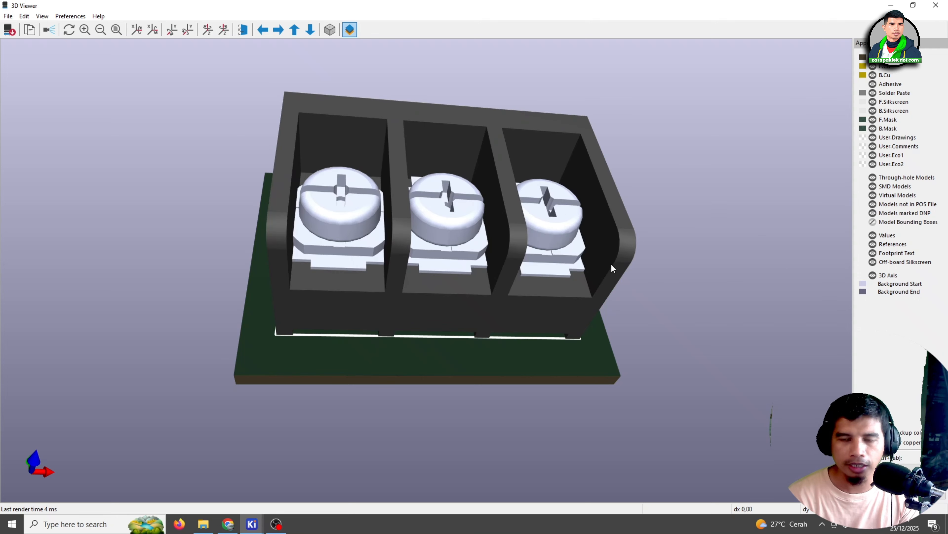
pyautogui.moveTo(609, 285); pyautogui.dragTo(420, 269)
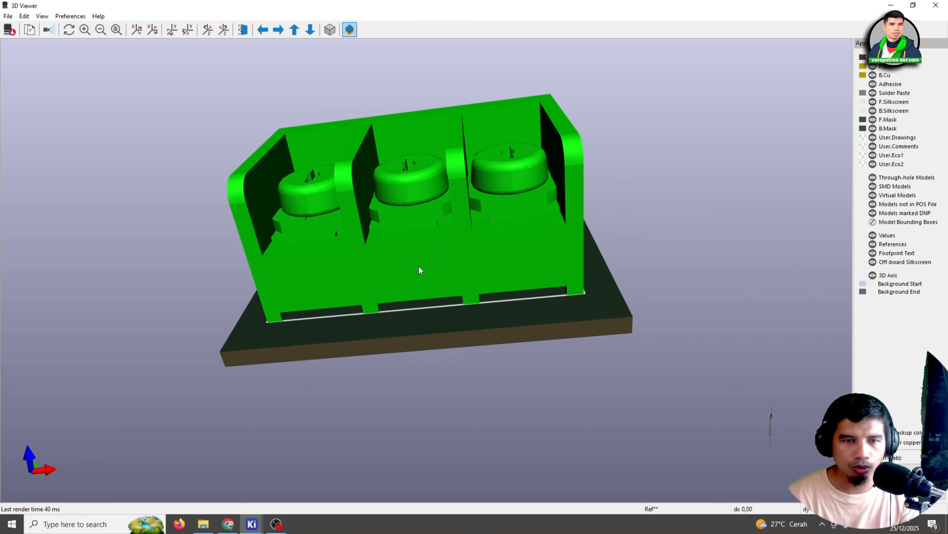
pyautogui.moveTo(457, 387); pyautogui.dragTo(442, 229)
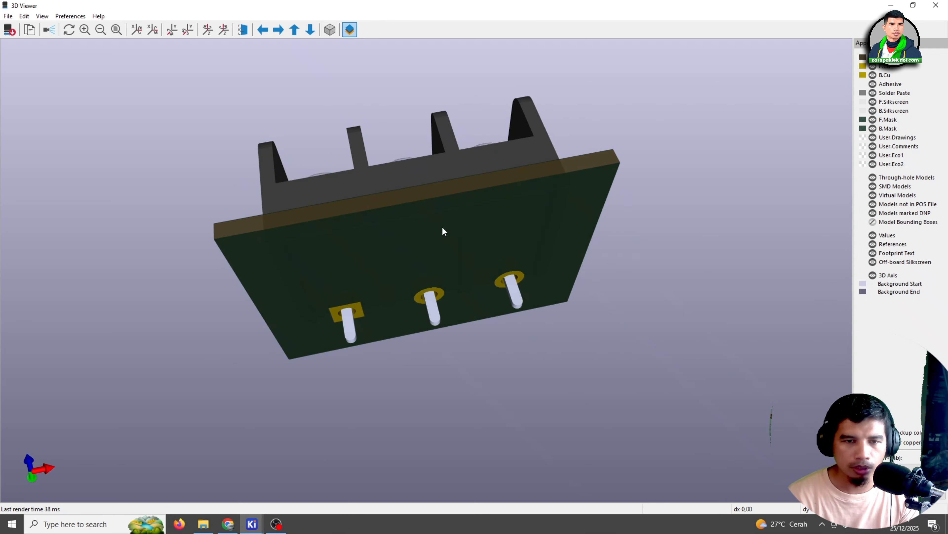
pyautogui.click(936, 5)
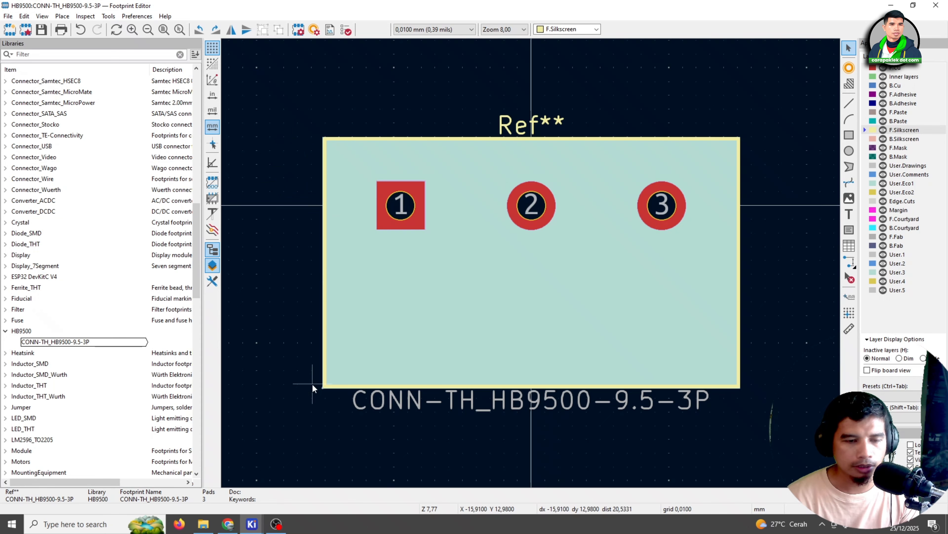
pyautogui.click(228, 523)
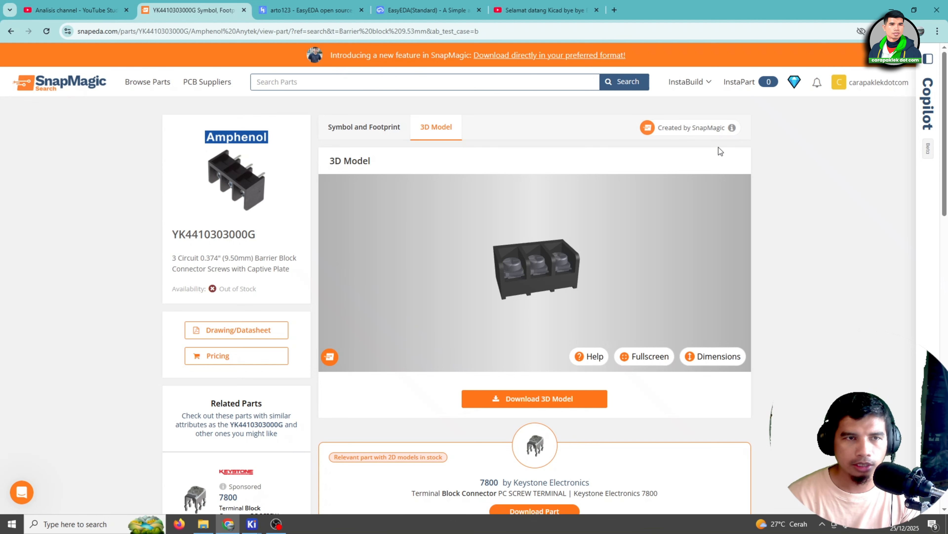
pyautogui.click(287, 522)
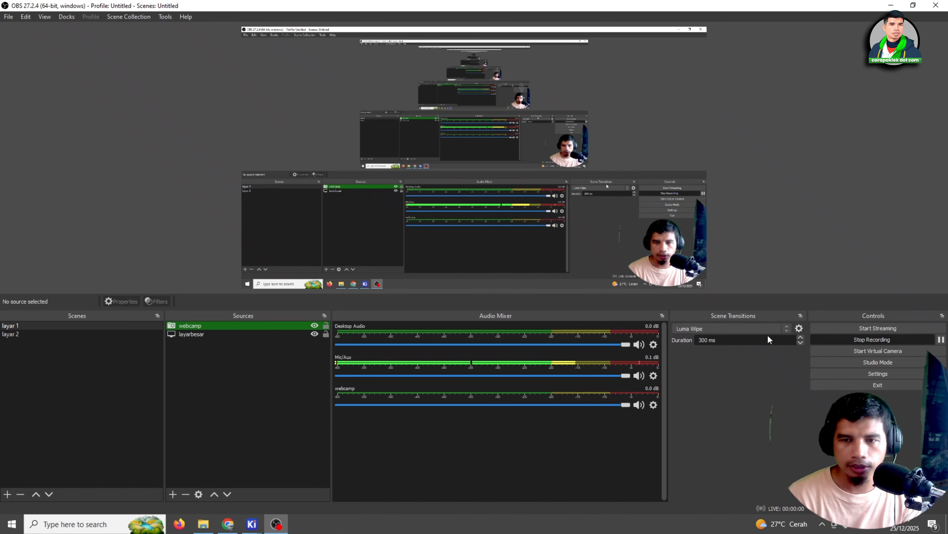